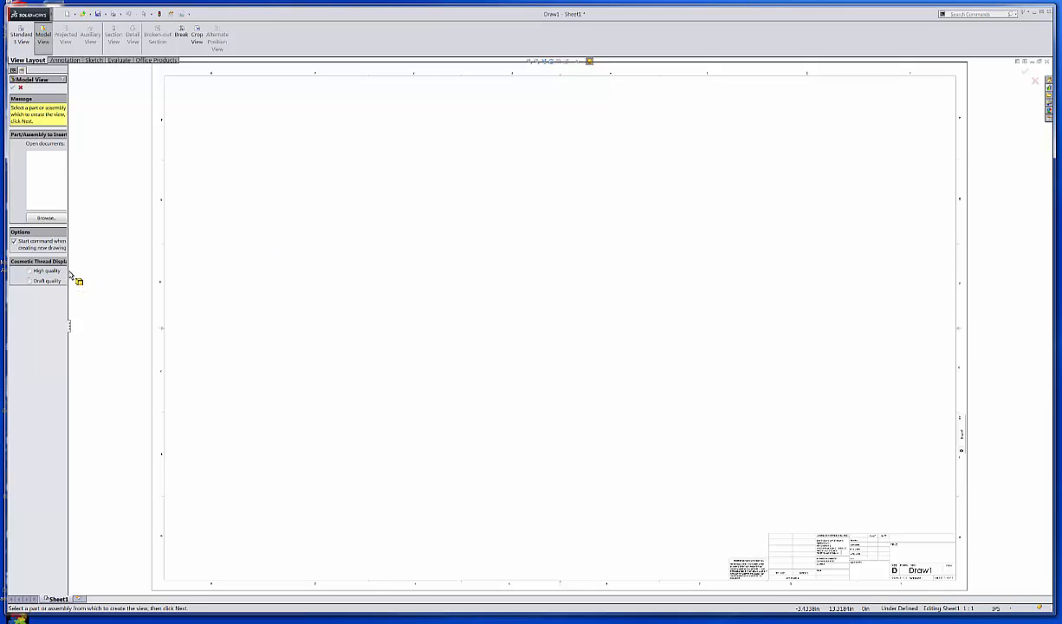
Widen the Model View panel, then browse to and open the MOVABLE JAW part.
drag(70, 275, 116, 279)
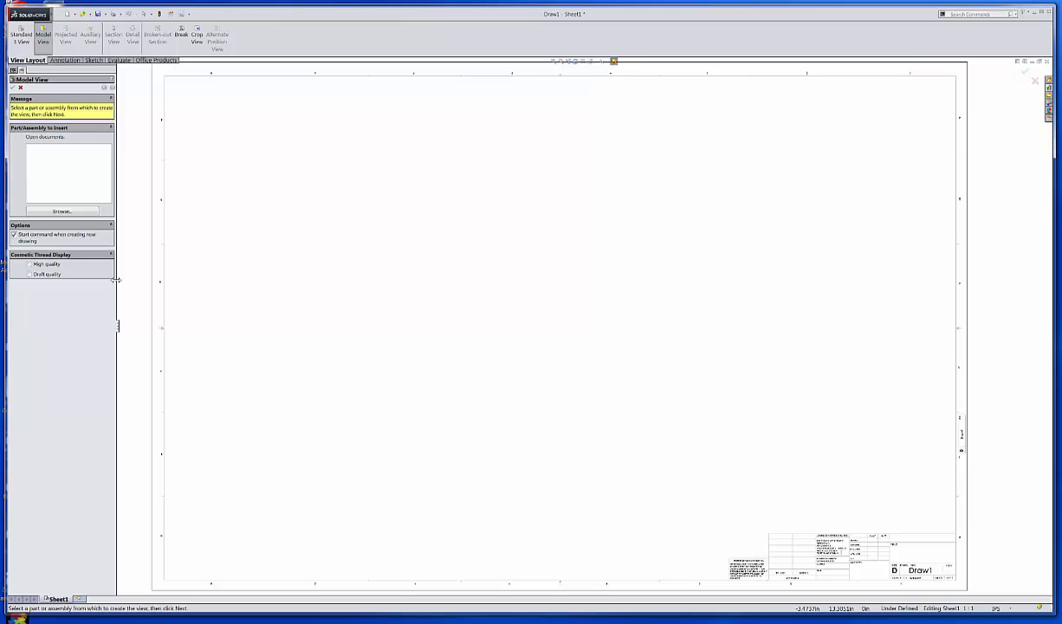
click(81, 212)
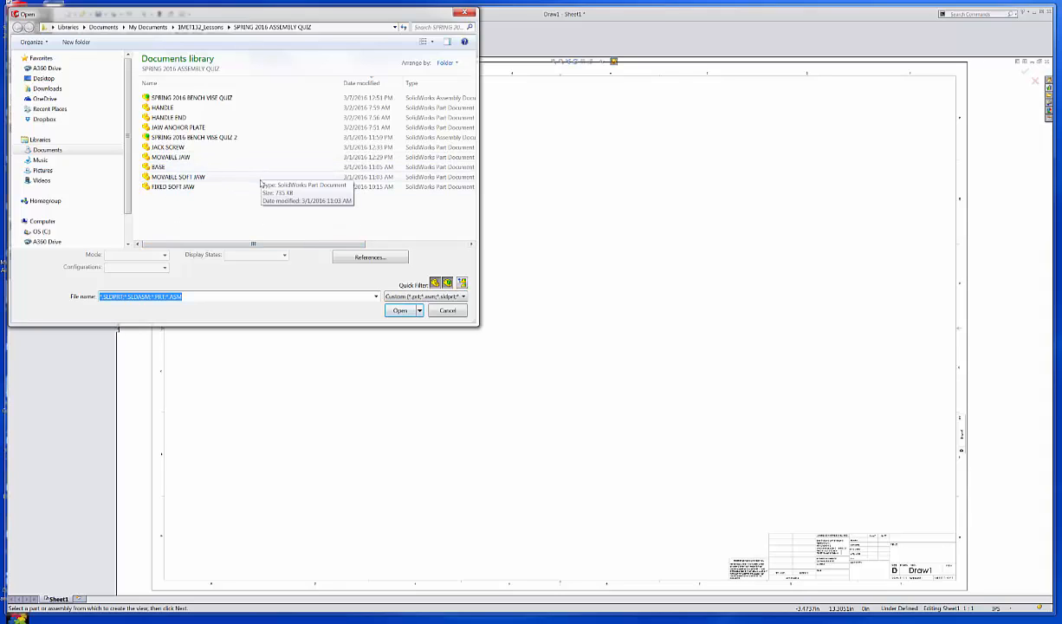
click(182, 158)
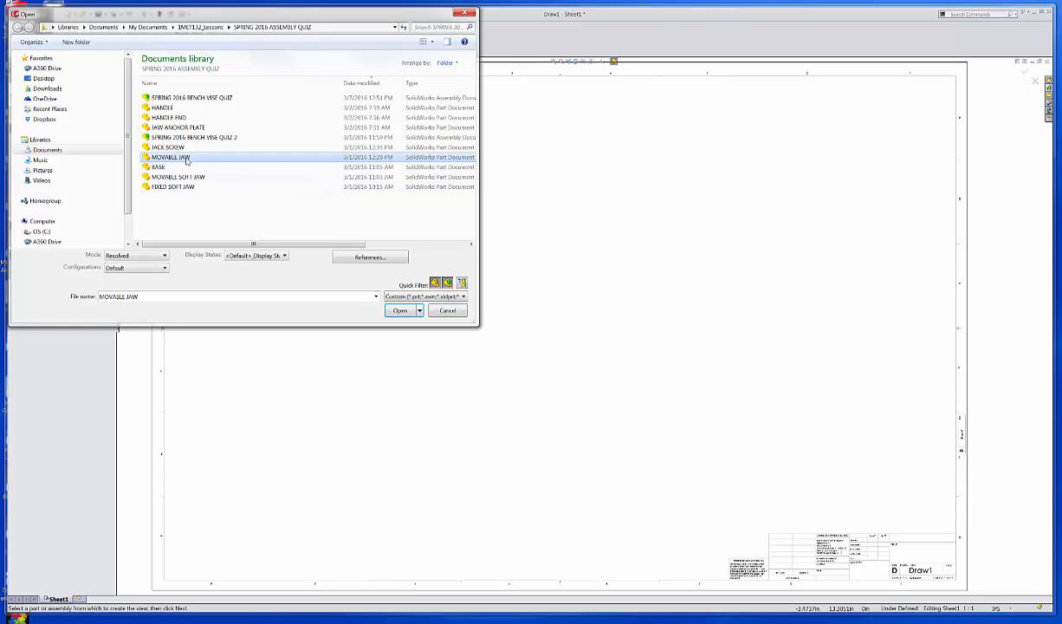
click(415, 311)
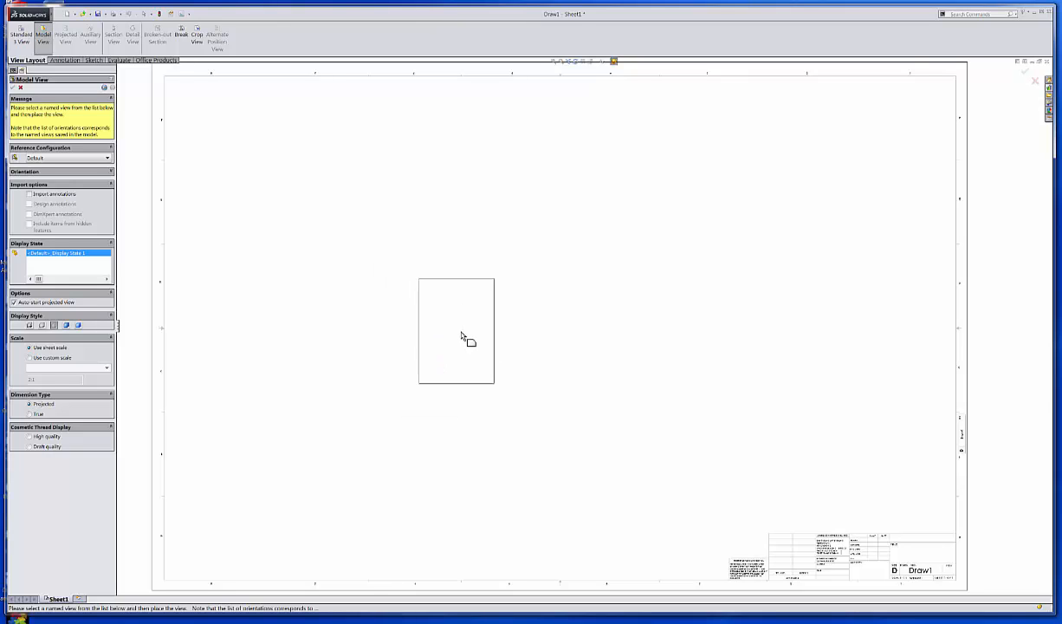
Place the jaw's main view mid-sheet, then right, isometric, left and bottom projected views.
click(465, 340)
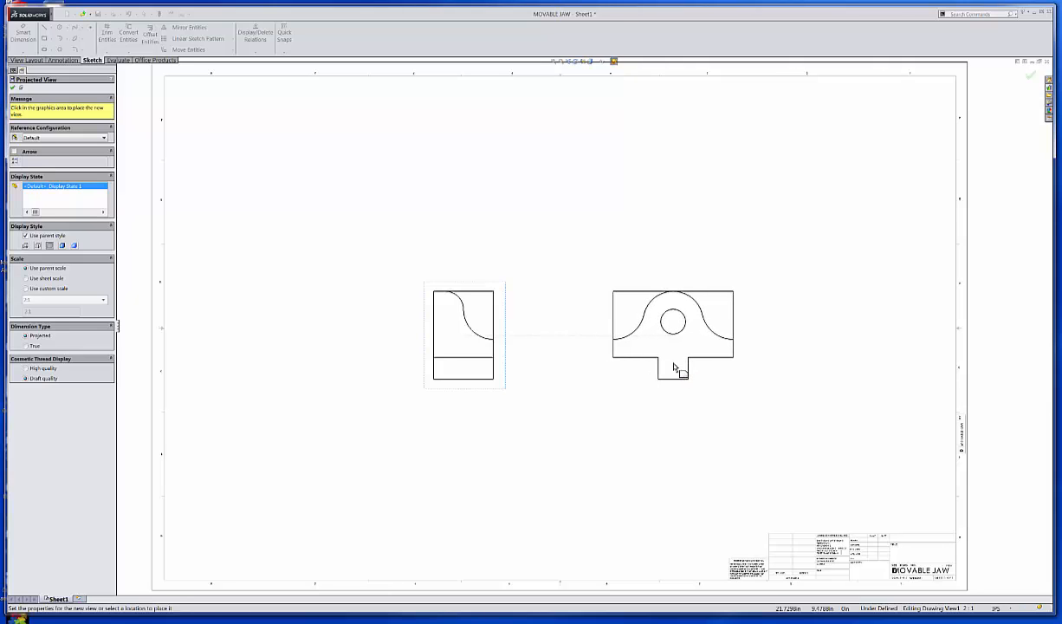
click(673, 368)
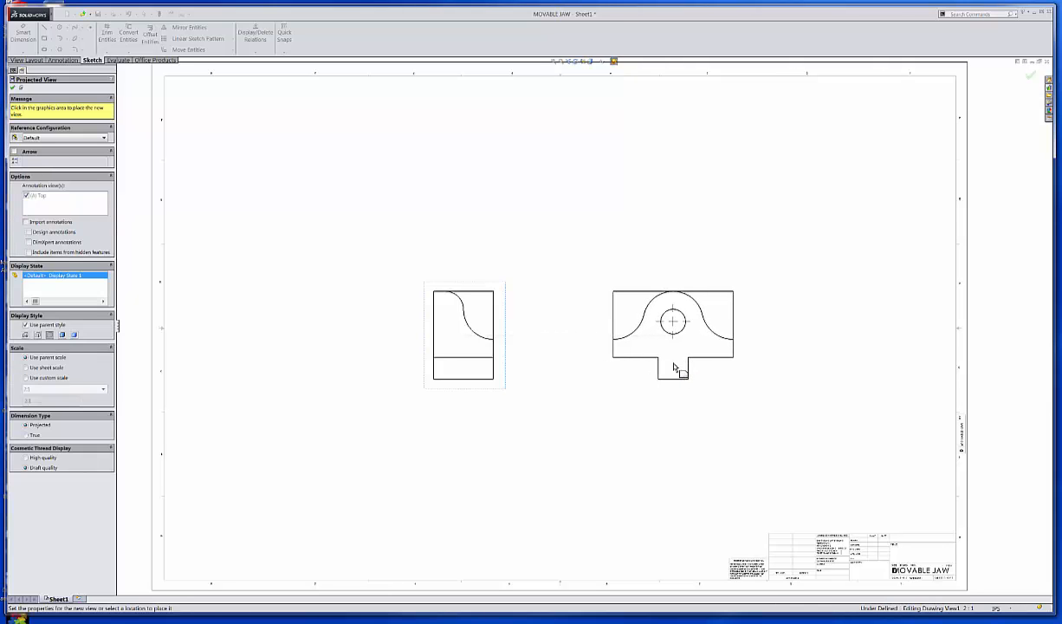
click(708, 213)
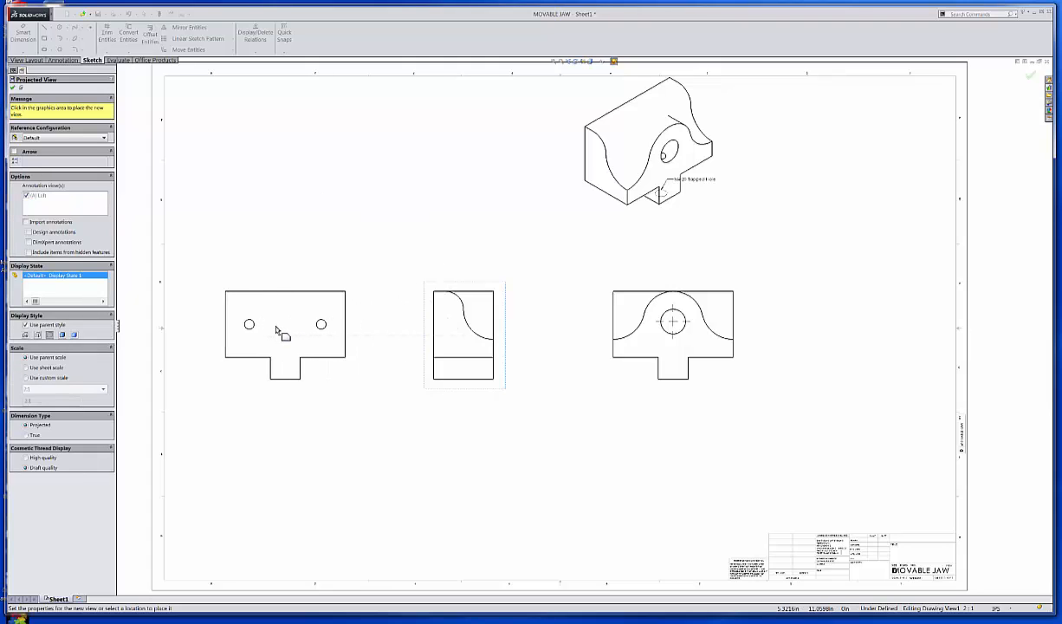
click(271, 329)
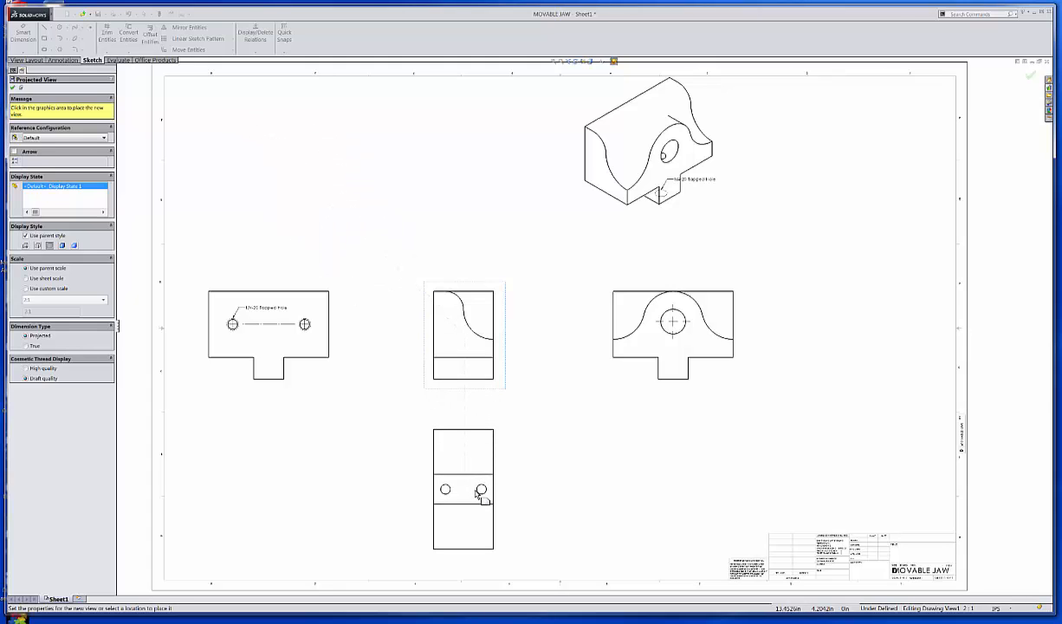
click(477, 498)
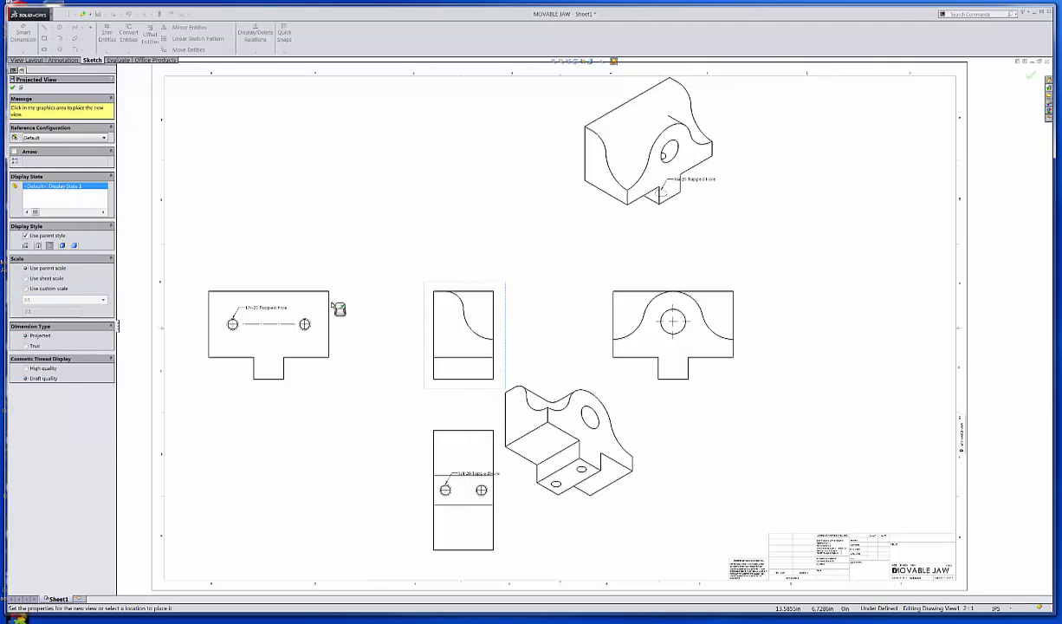
click(12, 89)
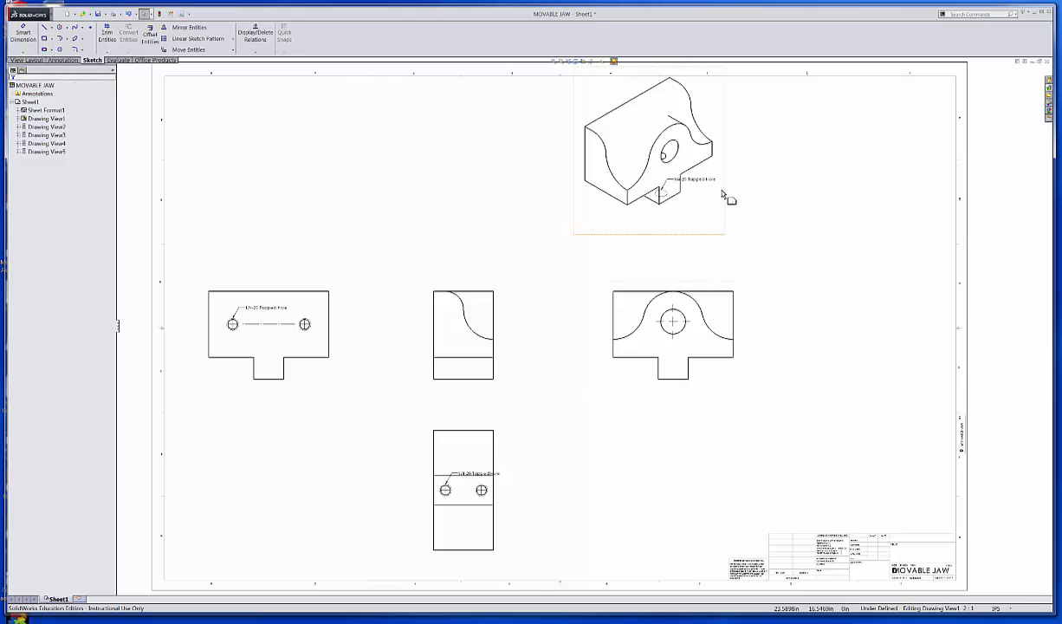
Move the isometric view to the upper right and display it Shaded With Edges.
drag(728, 213, 901, 241)
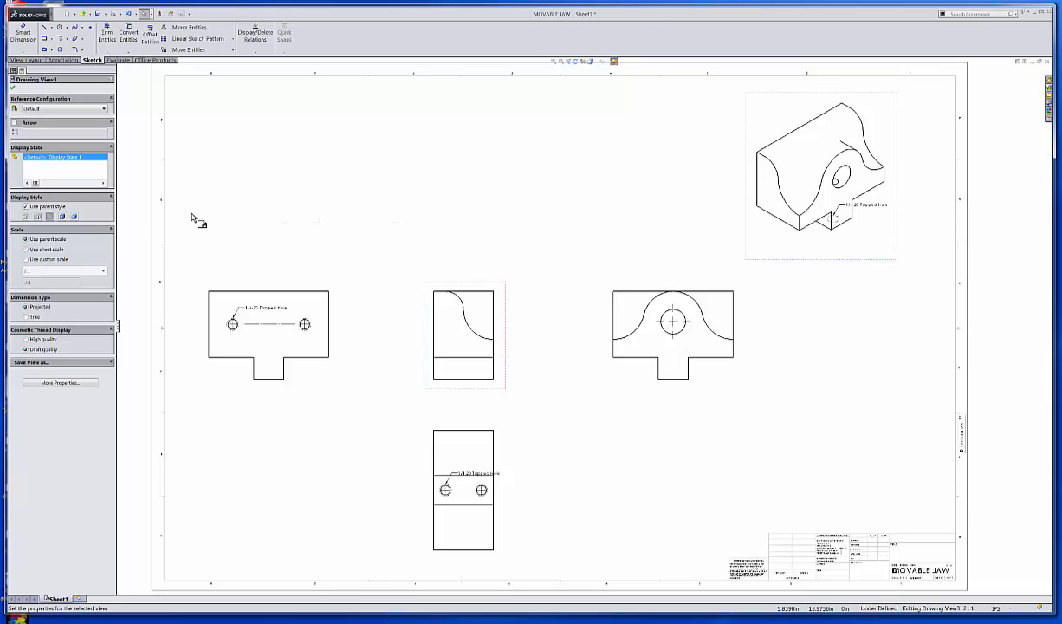
click(62, 217)
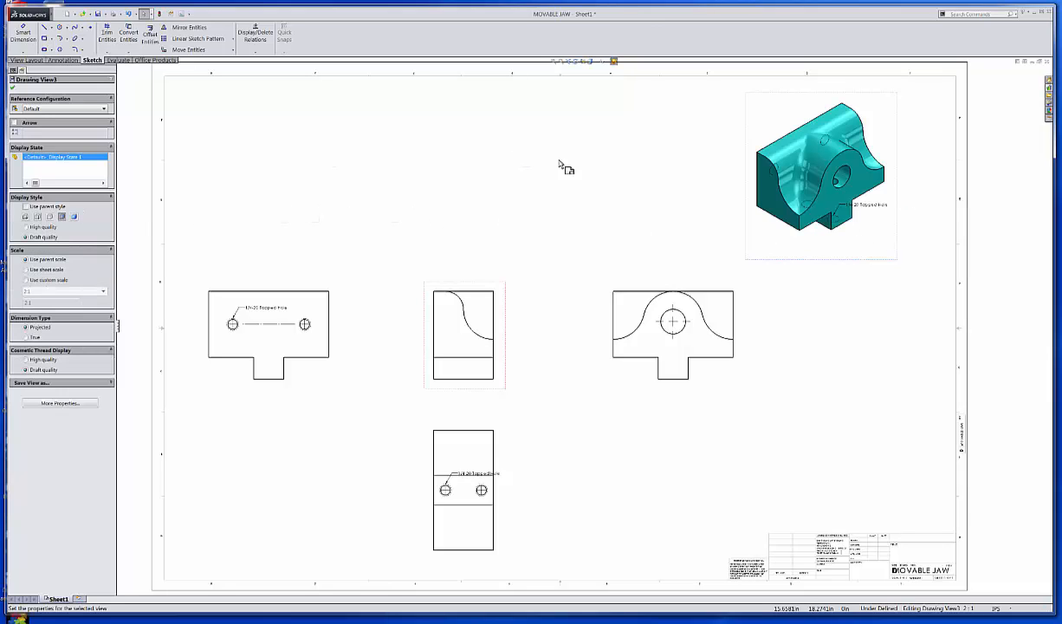
click(865, 287)
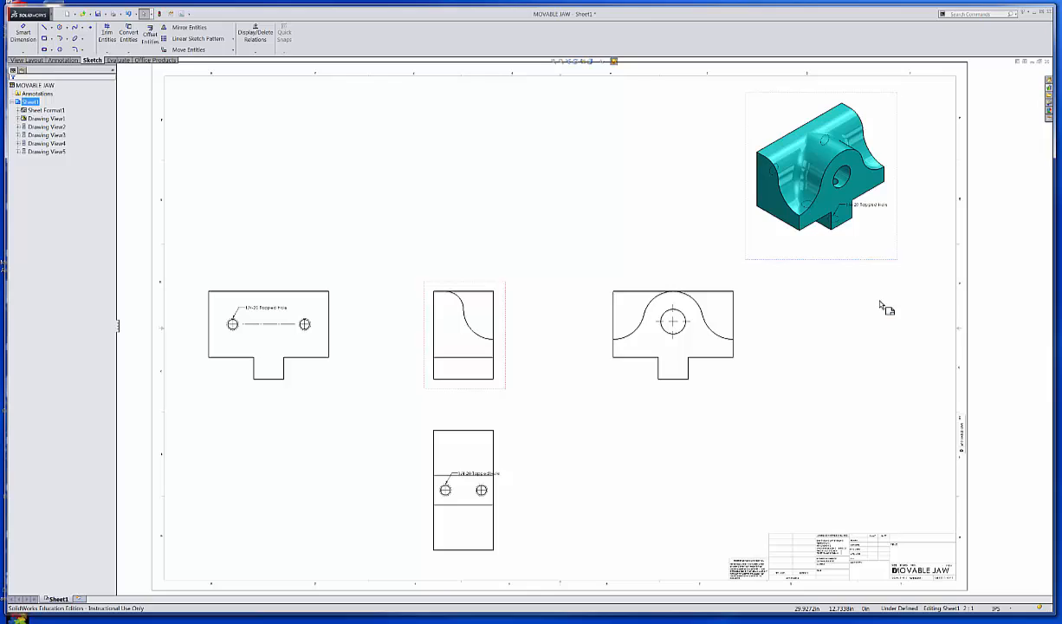
Delete the 1/4-20 Tapped Hole notes from the isometric, left and bottom views.
click(880, 209)
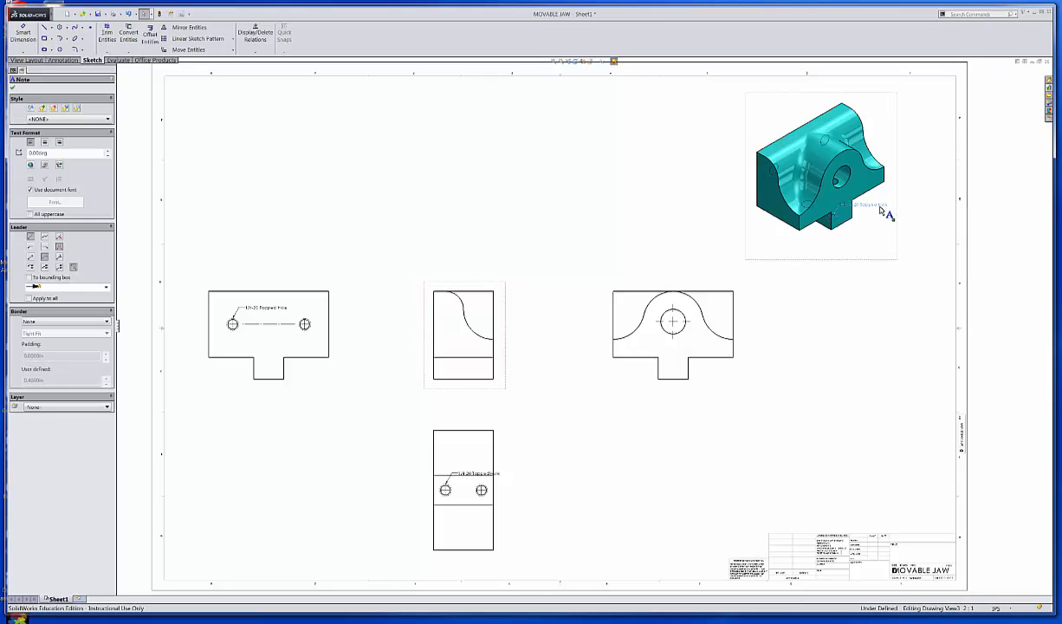
key(Delete)
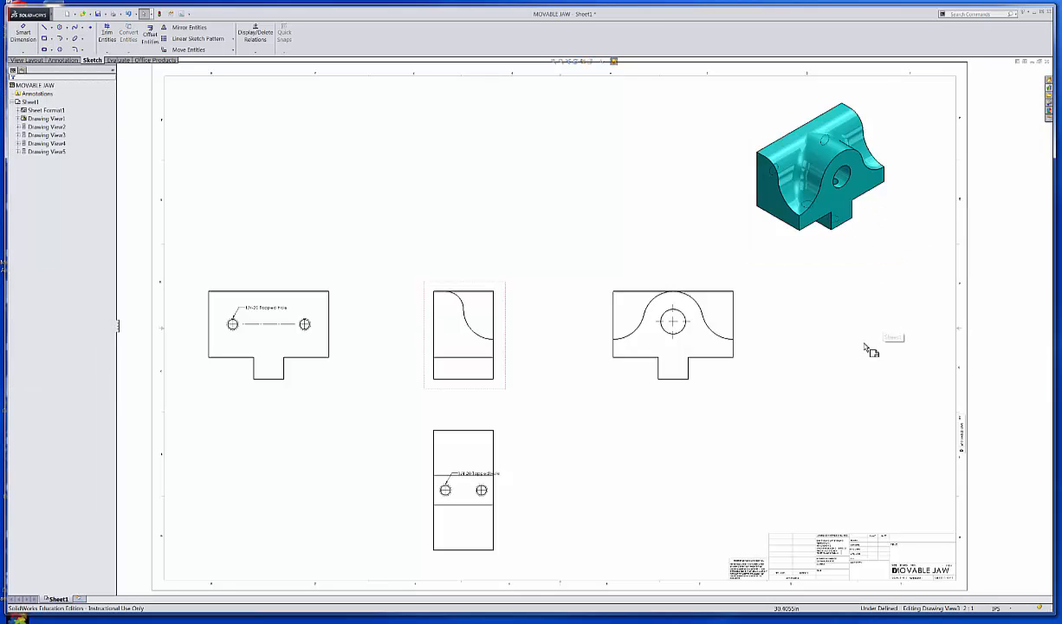
click(272, 312)
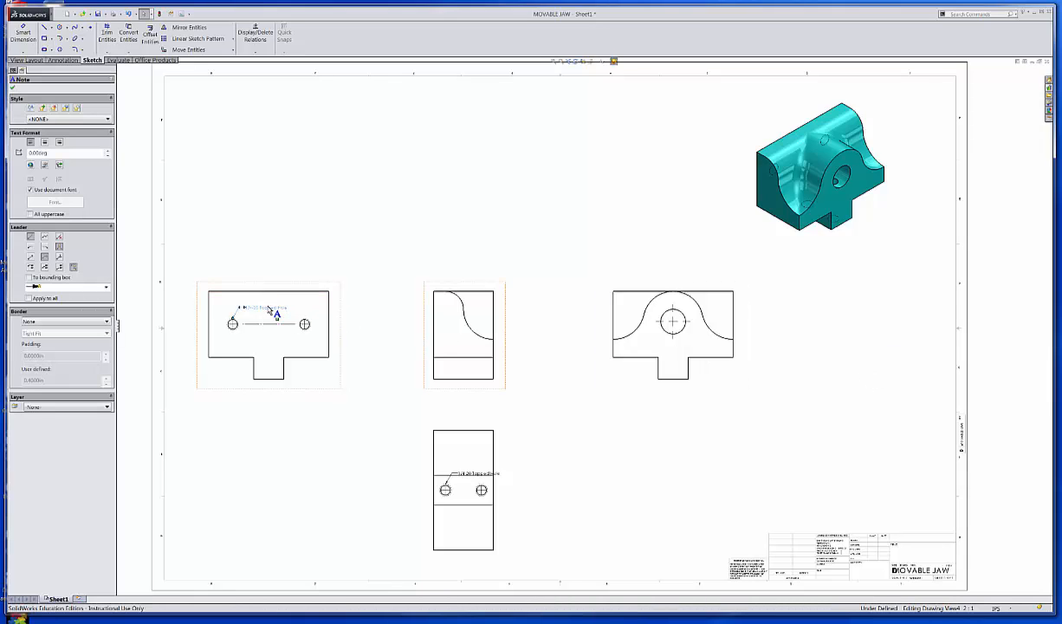
key(Delete)
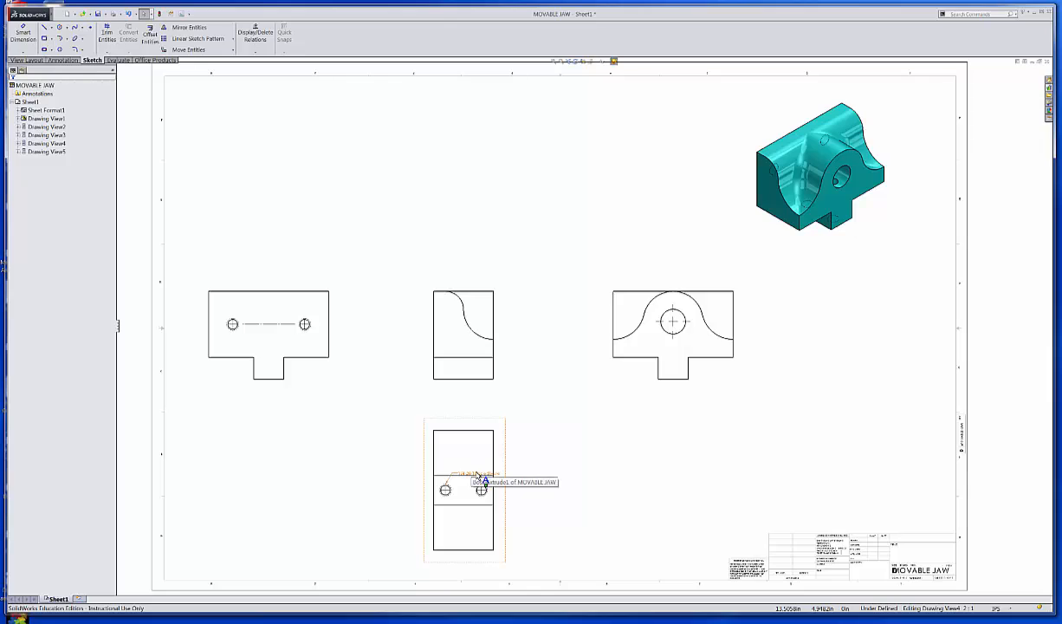
click(476, 475)
key(Delete)
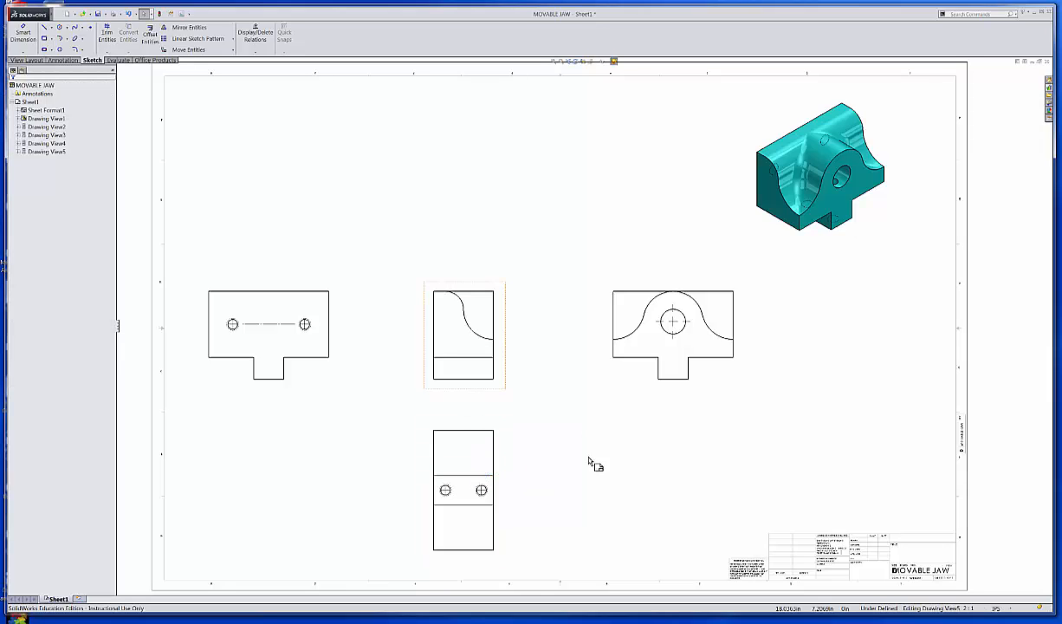
click(610, 468)
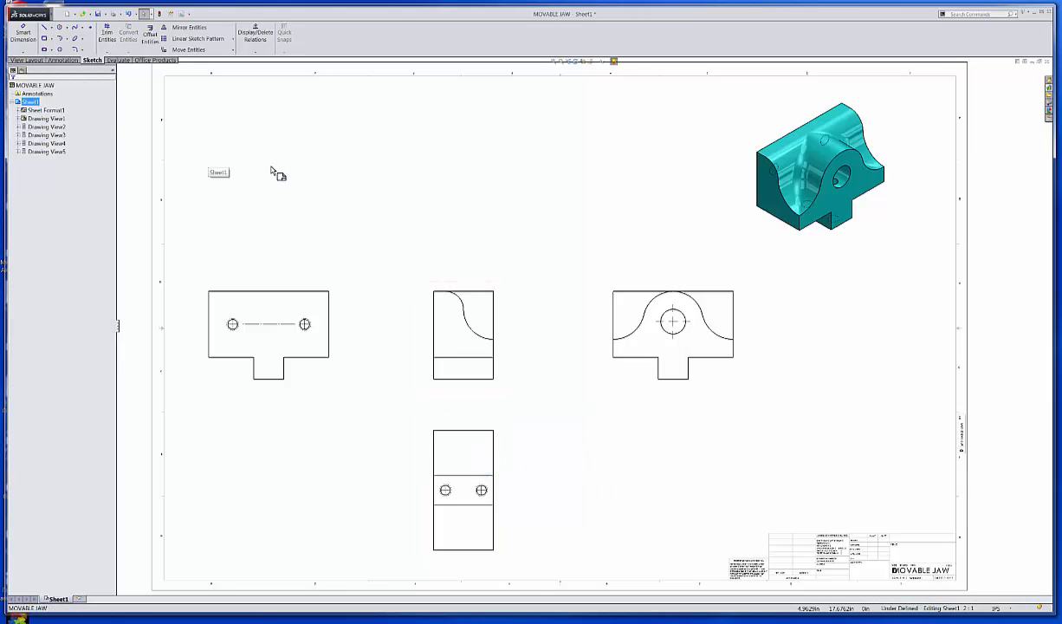
Save the drawing as MOVABLE JAW, type Drawing (*.drw;*.slddrw).
click(98, 15)
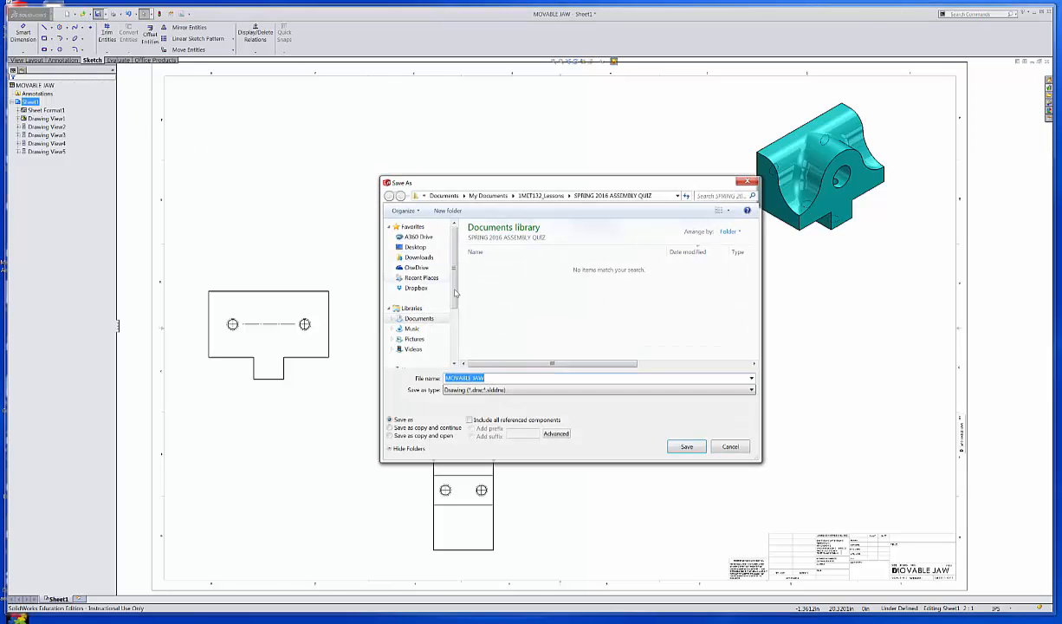
click(501, 378)
click(689, 446)
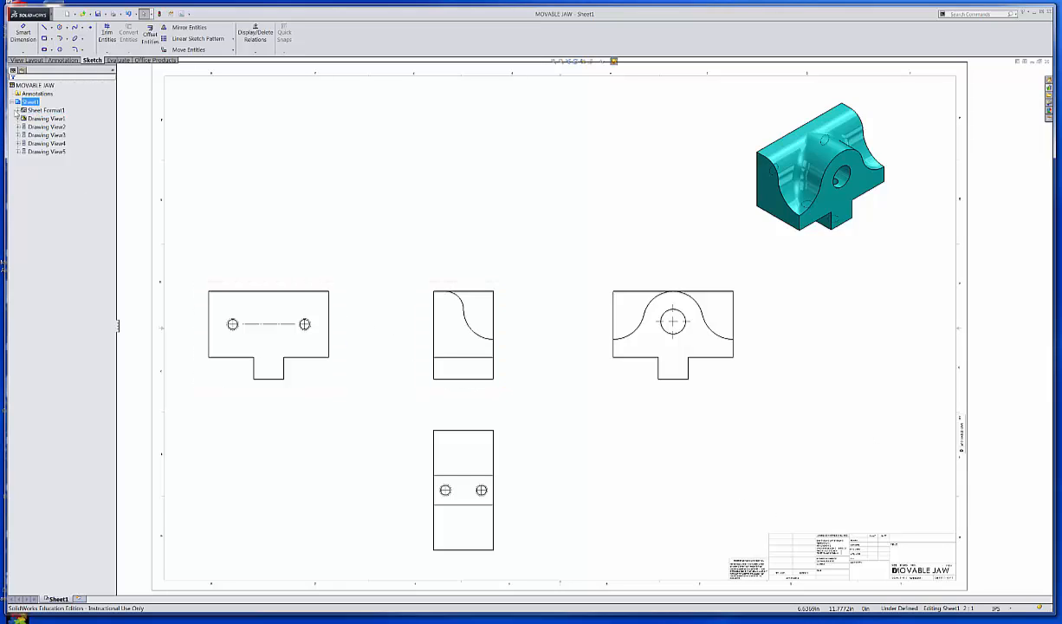
In the sheet format, give the DWG. NO. MOVABLE JAW note 5/32 text height, then select Sheet Format1.
right_click(39, 111)
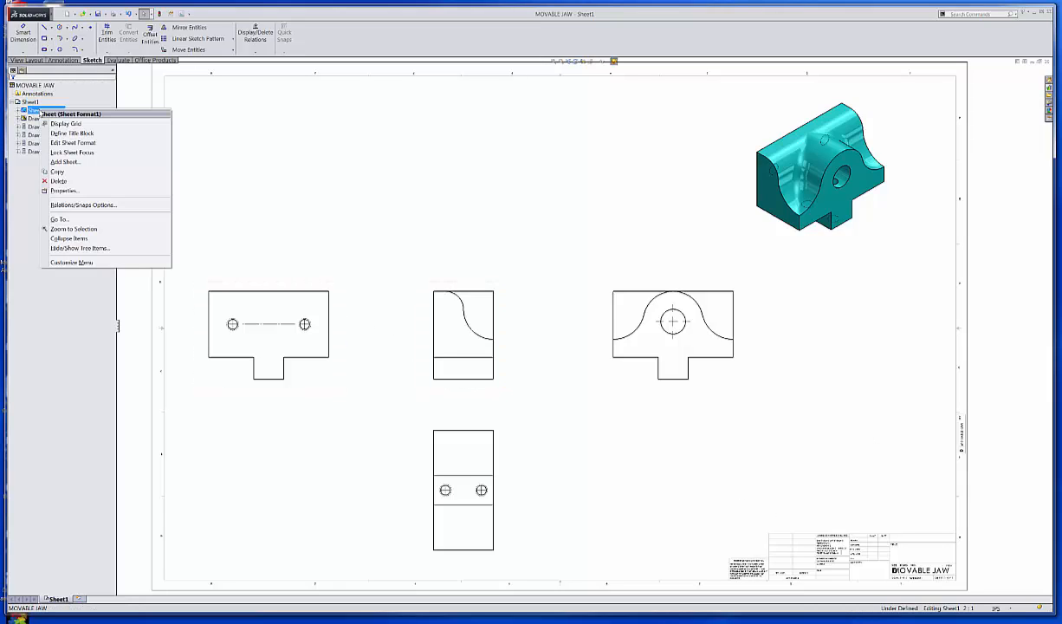
click(78, 143)
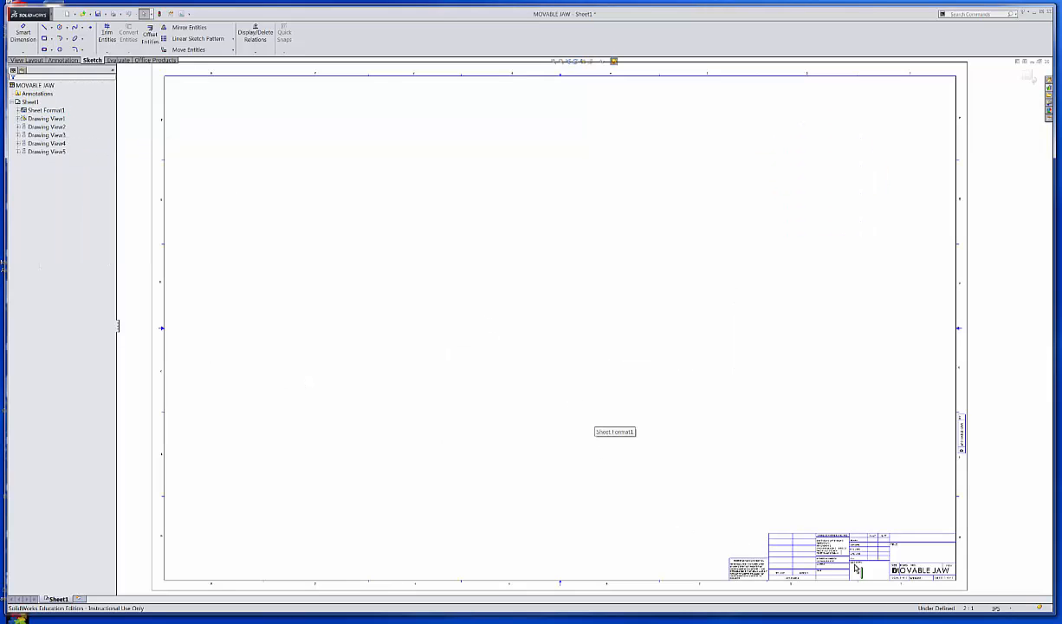
scroll(913, 580, down, 6)
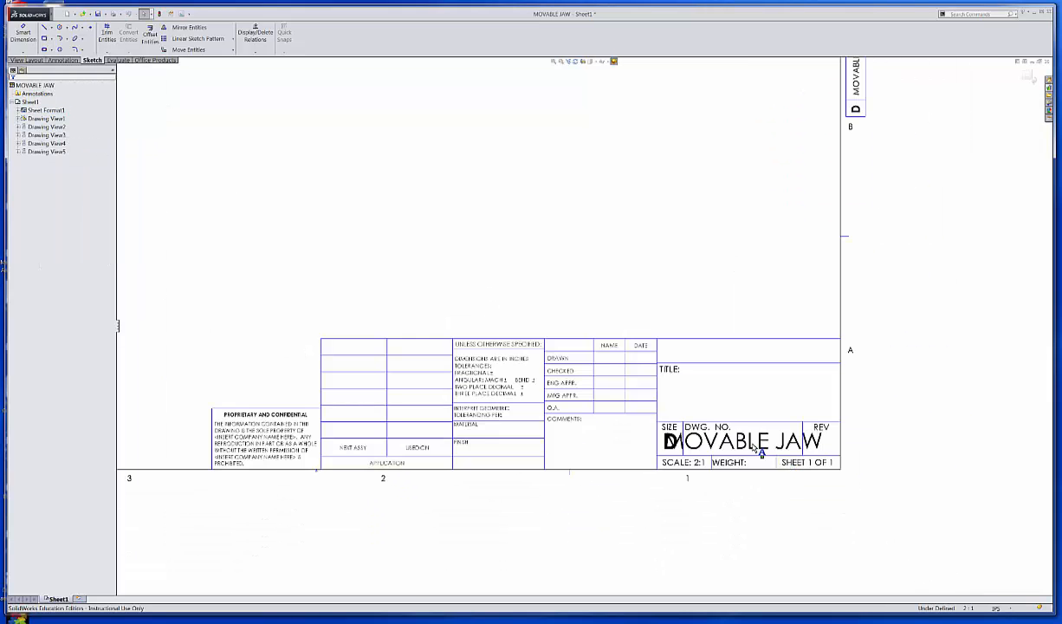
double_click(755, 444)
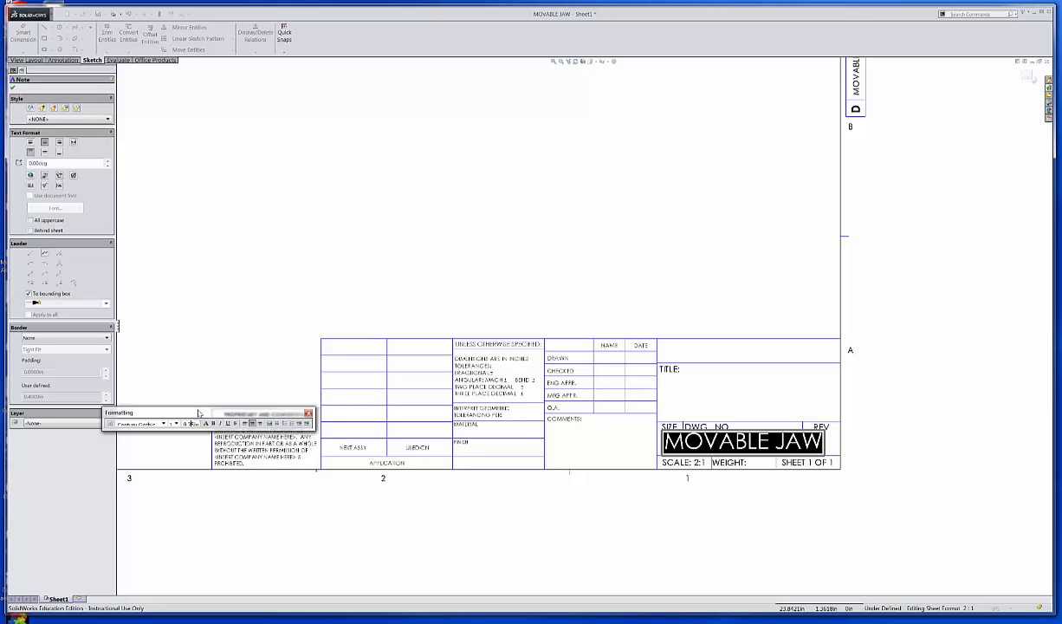
drag(199, 414, 377, 257)
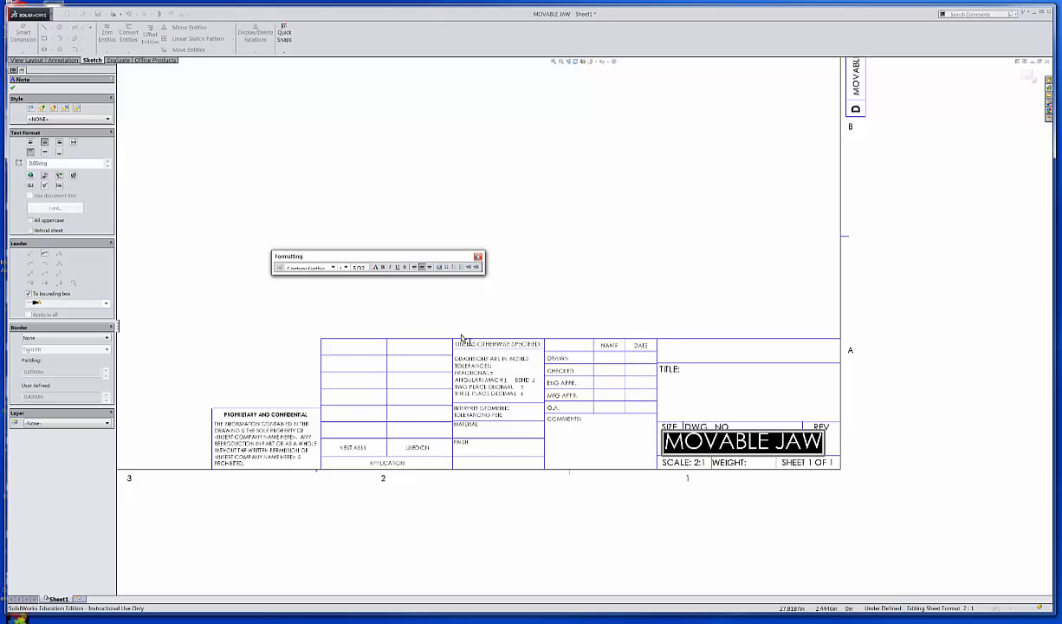
key(Return)
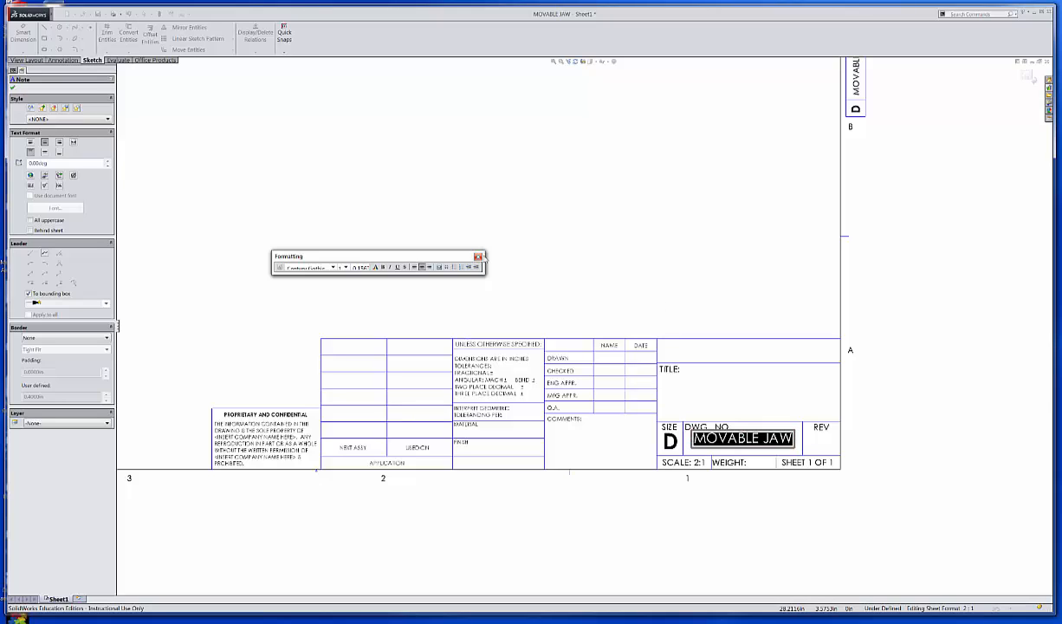
click(661, 290)
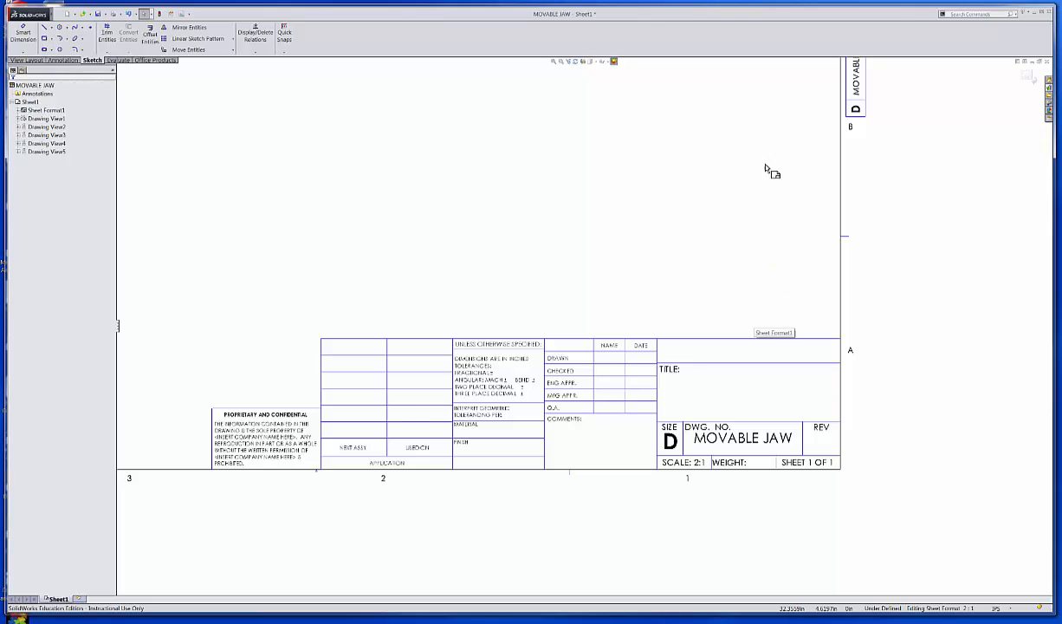
mouse_move(770, 185)
middle_down()
mouse_move(771, 251)
mouse_move(777, 224)
middle_up()
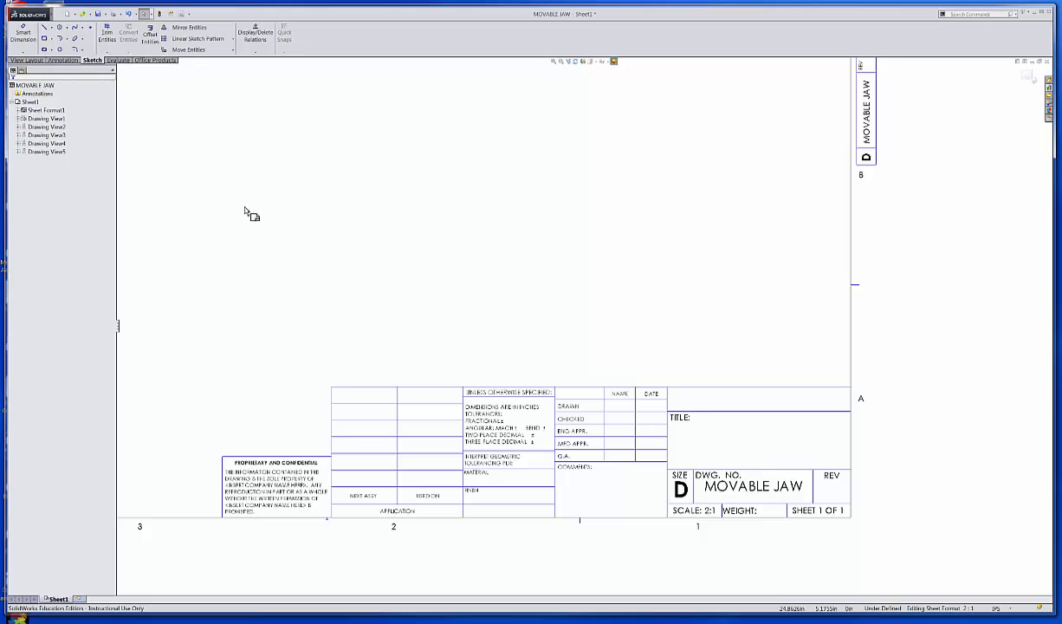
click(32, 112)
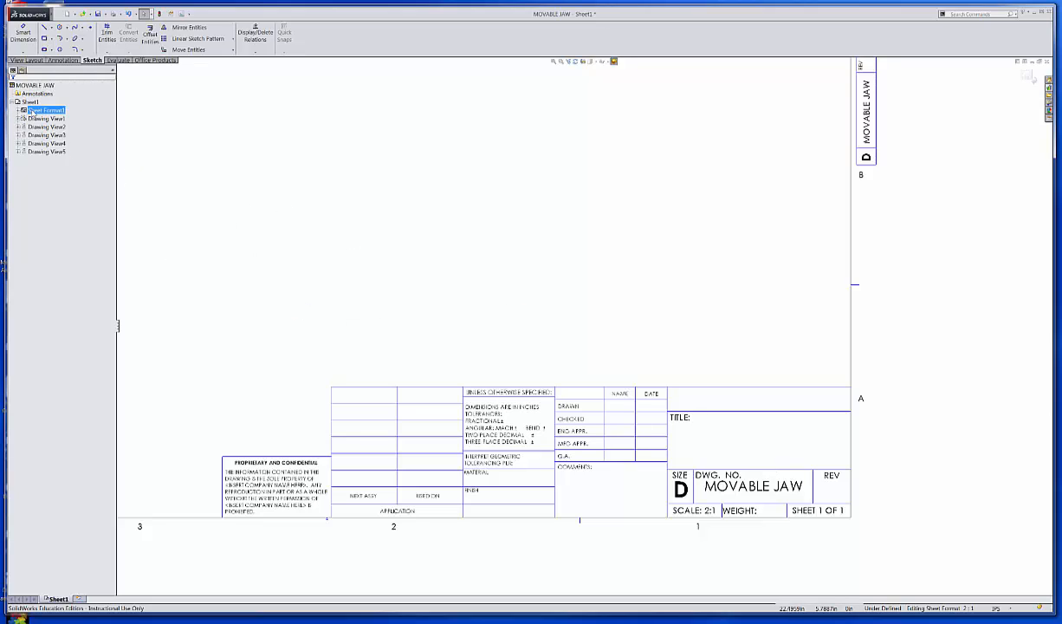
Define the title block on Sheet Format1 with the DRAWN name note as its text field.
right_click(32, 112)
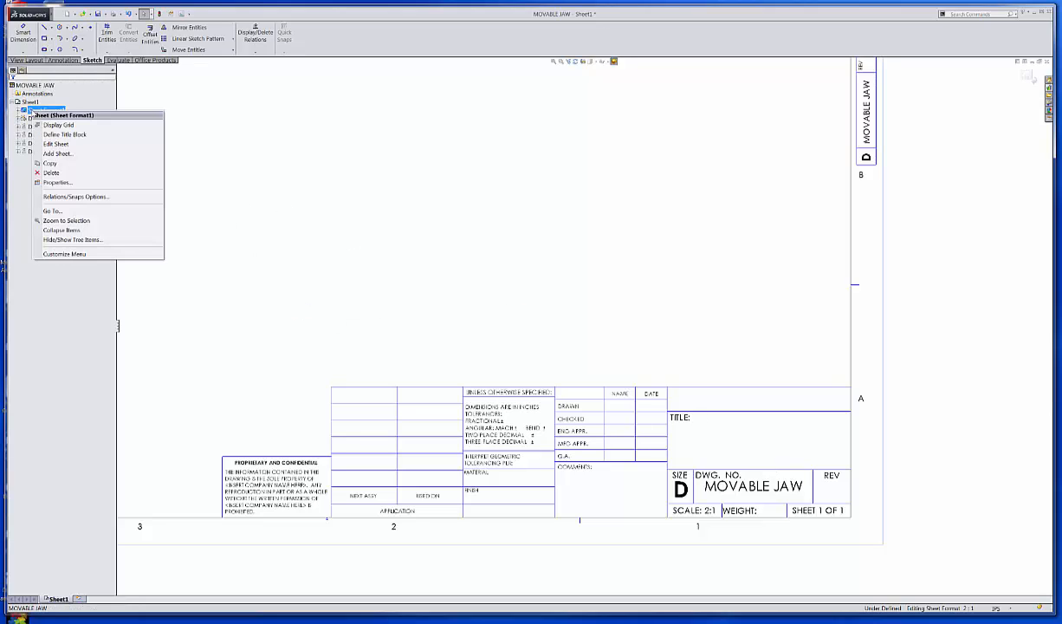
click(77, 136)
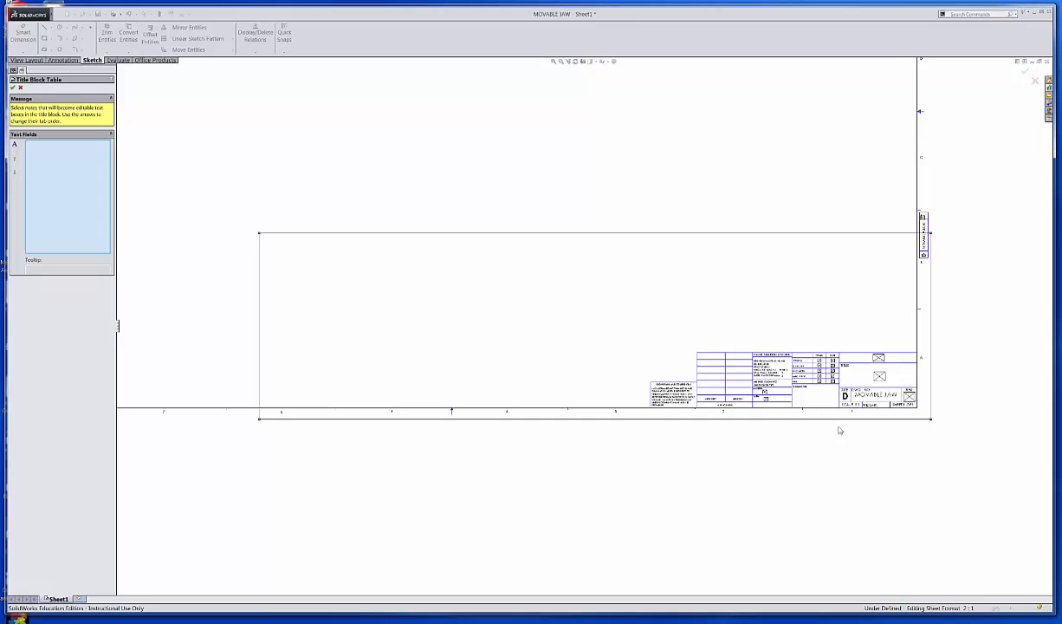
scroll(839, 430, down, 4)
scroll(707, 248, down, 4)
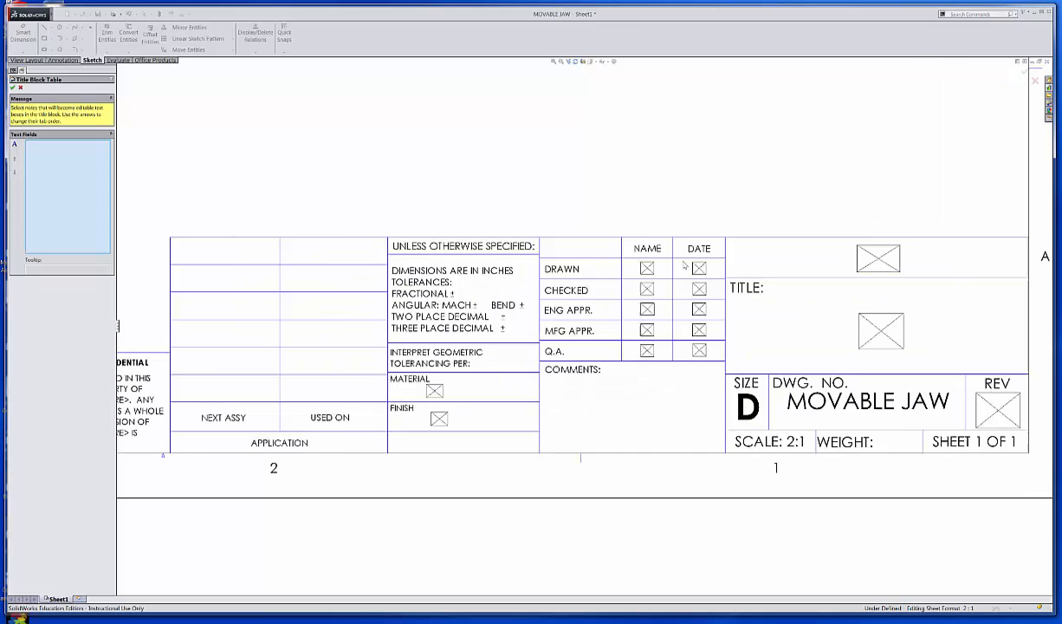
click(640, 275)
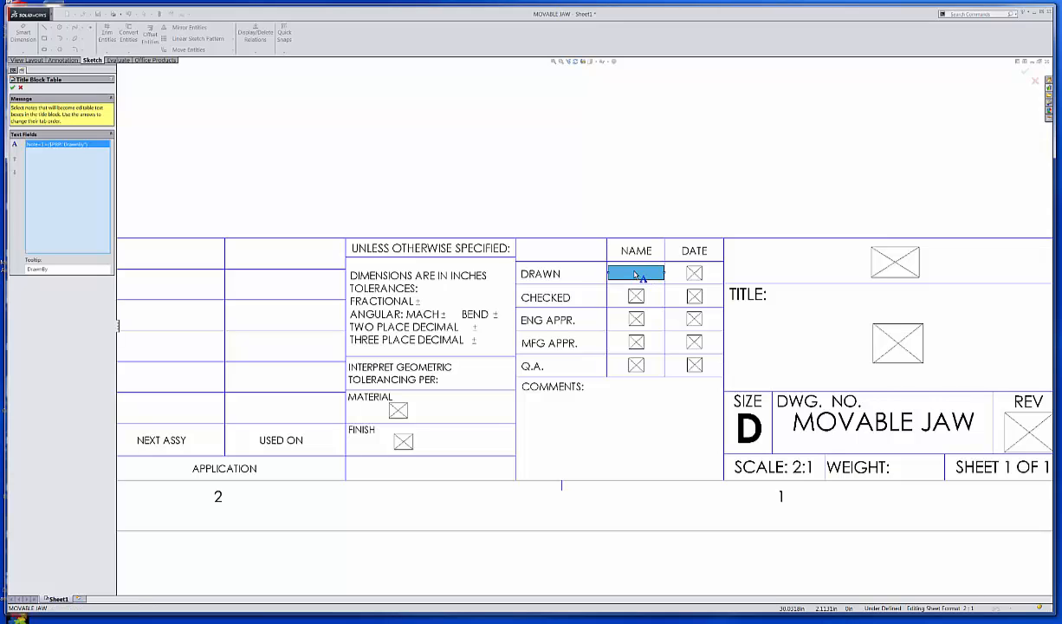
right_click(637, 275)
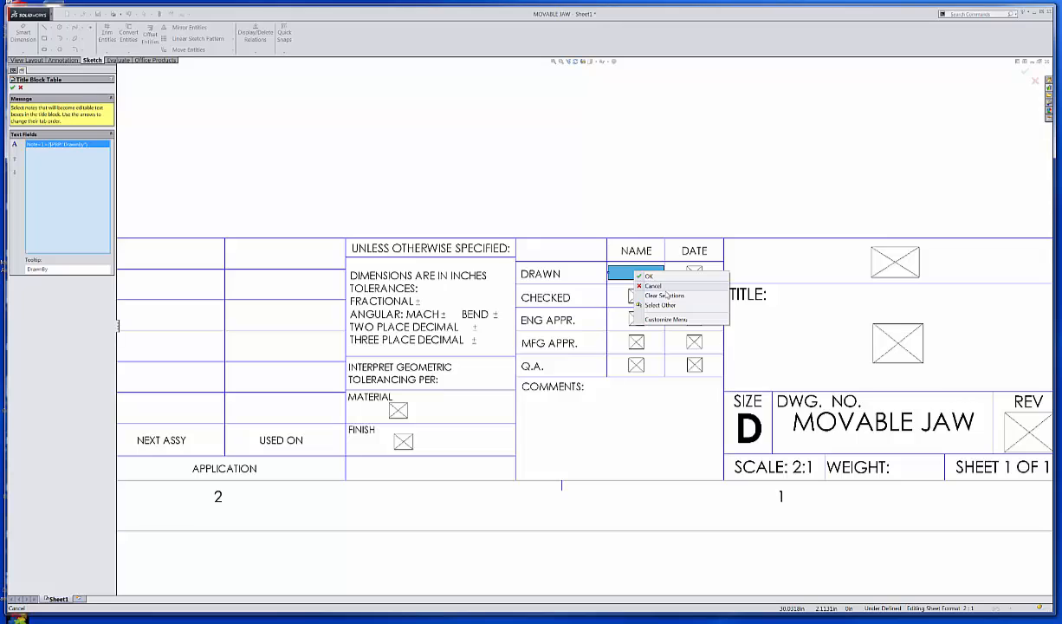
click(654, 296)
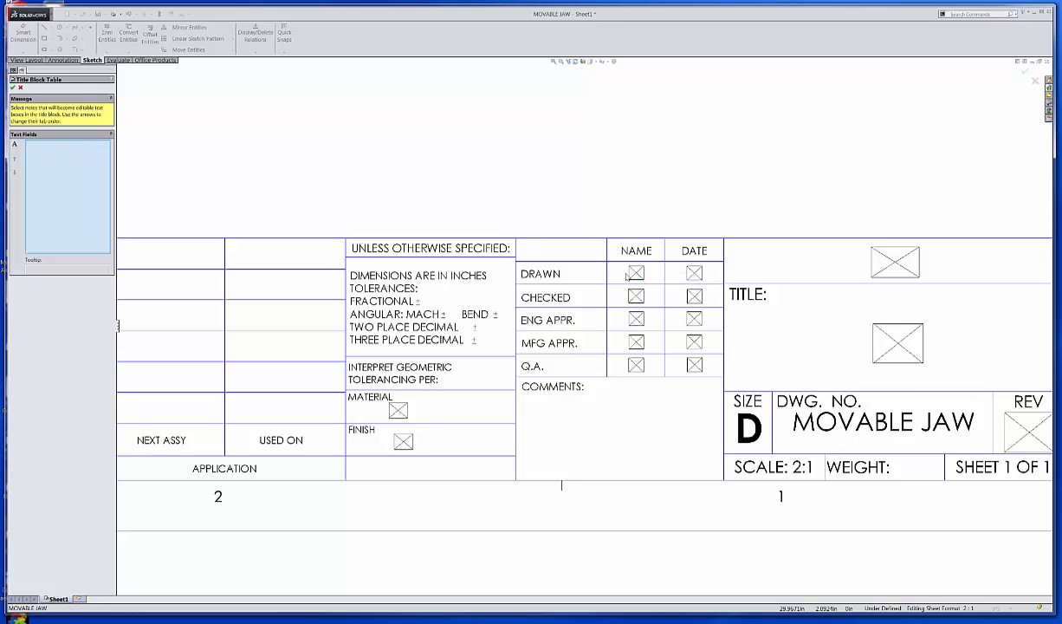
click(635, 275)
click(635, 276)
click(635, 276)
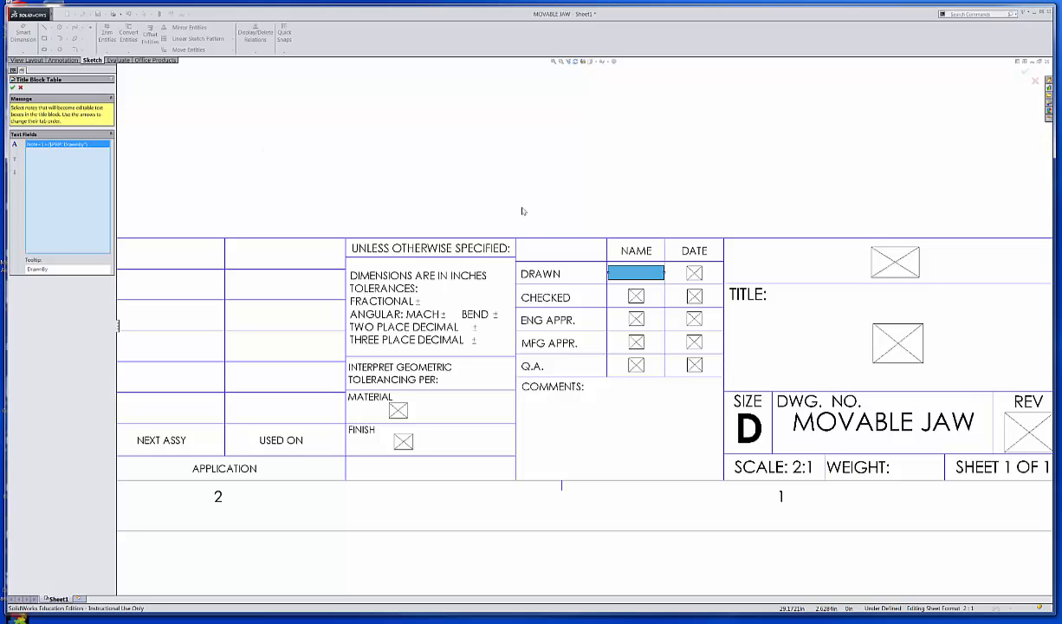
Close the title block definition, switch Sheet1 to Edit Sheet, and expand Sheet Format1.
click(20, 89)
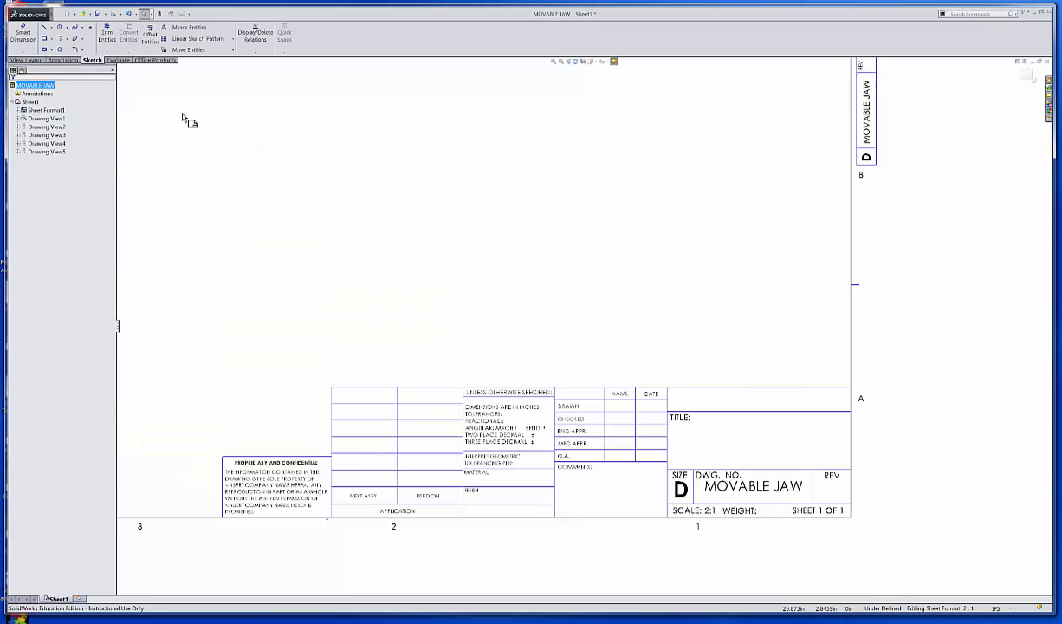
right_click(32, 106)
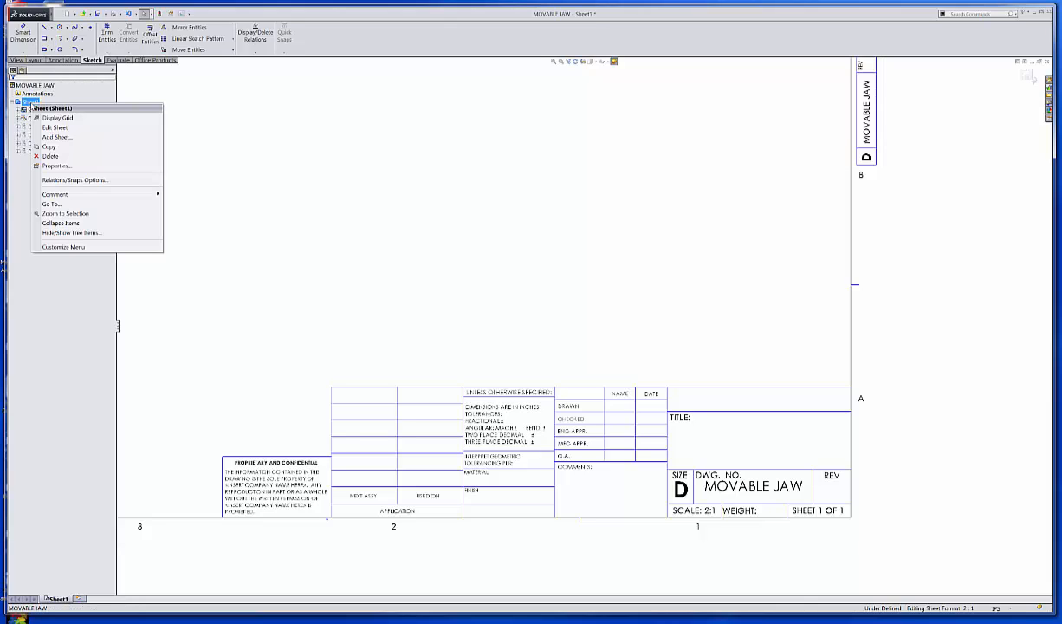
click(69, 129)
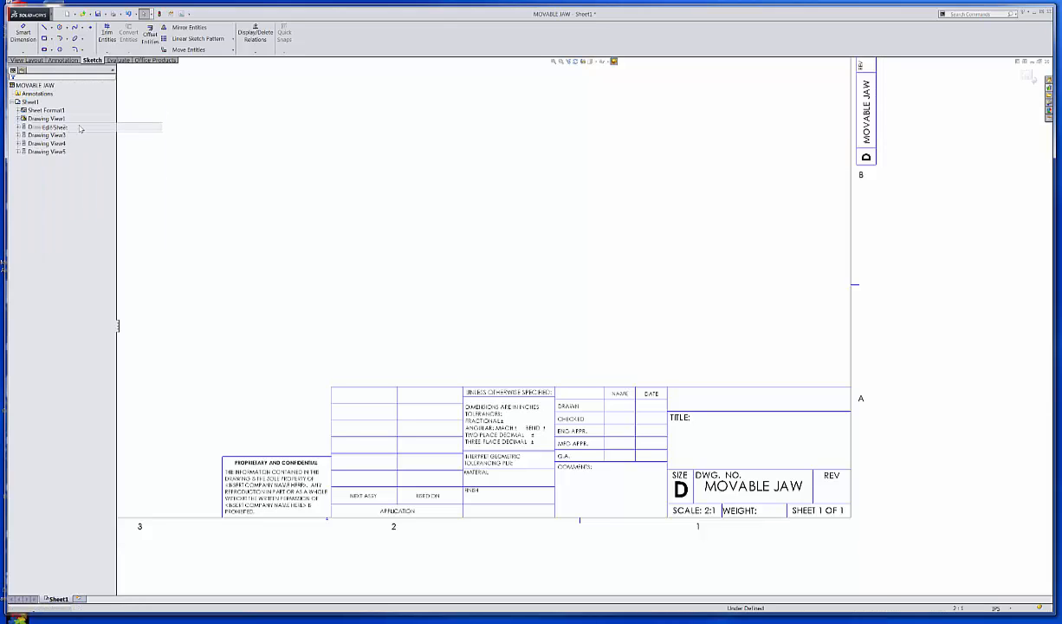
scroll(381, 267, up, 6)
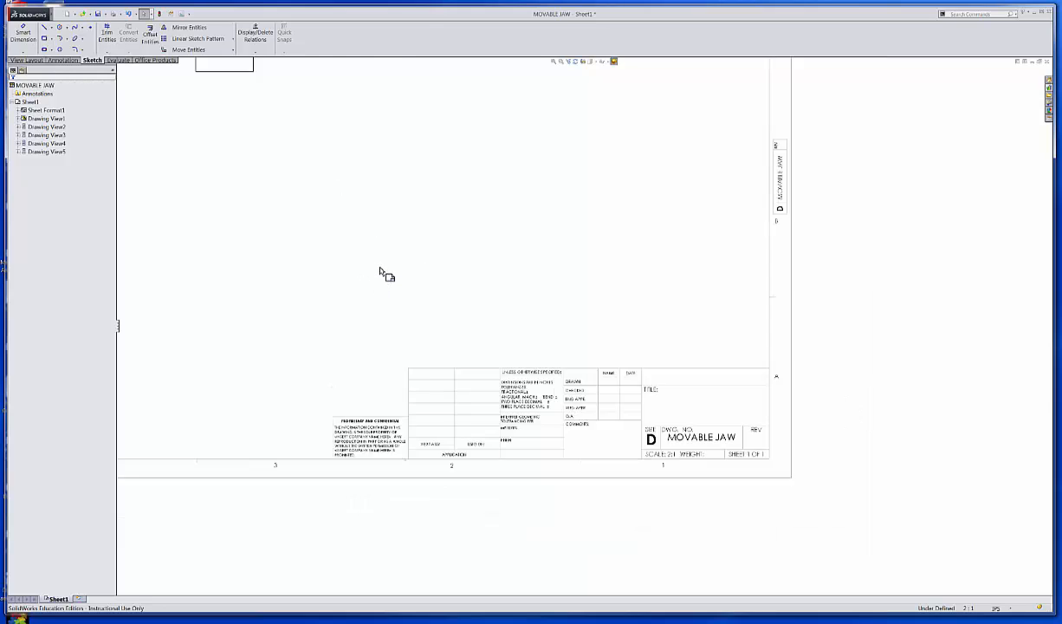
scroll(130, 149, down, 1)
click(32, 111)
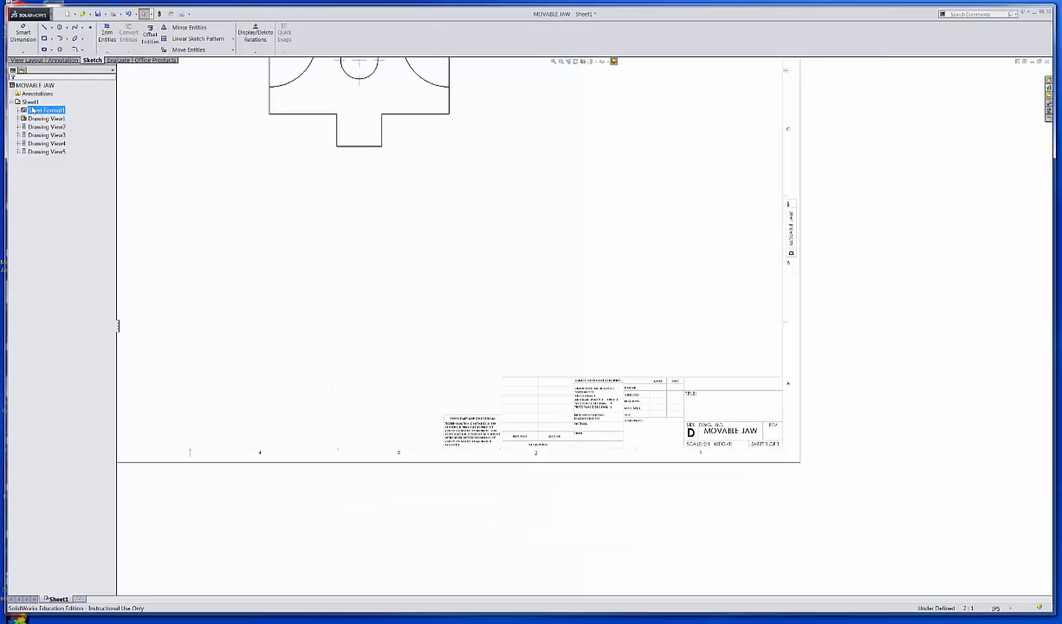
right_click(33, 111)
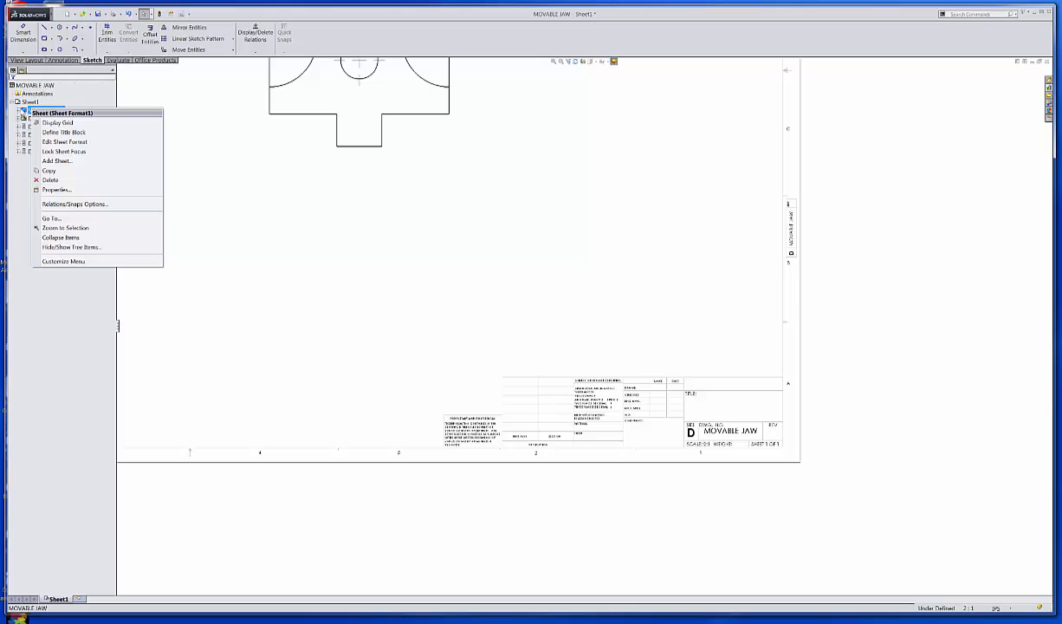
click(19, 111)
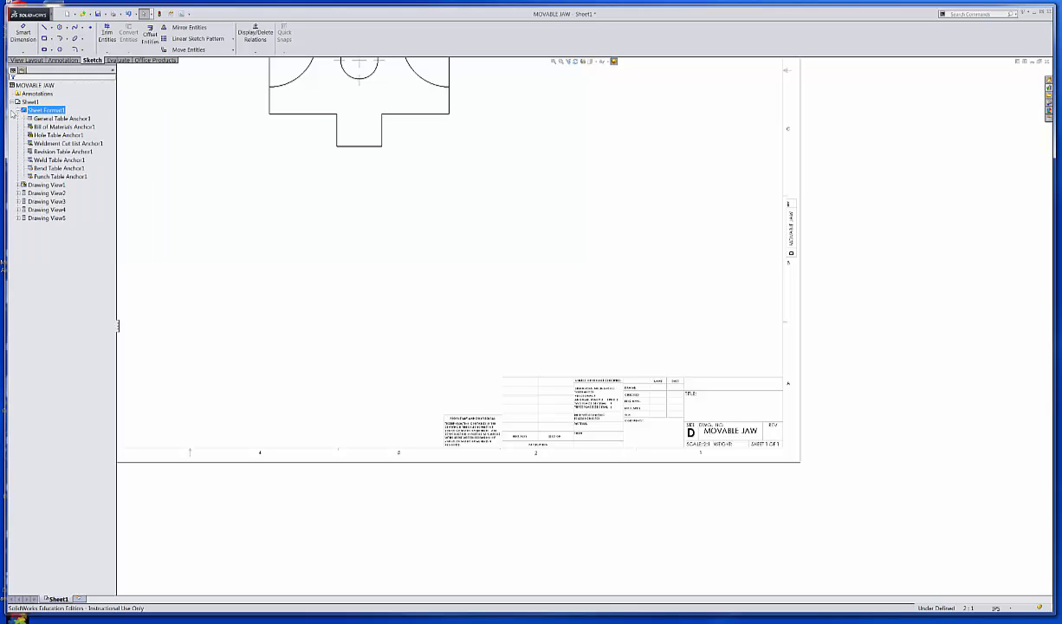
In Edit Sheet Format, add a note with the drafter's name in the DRAWN cell.
right_click(33, 113)
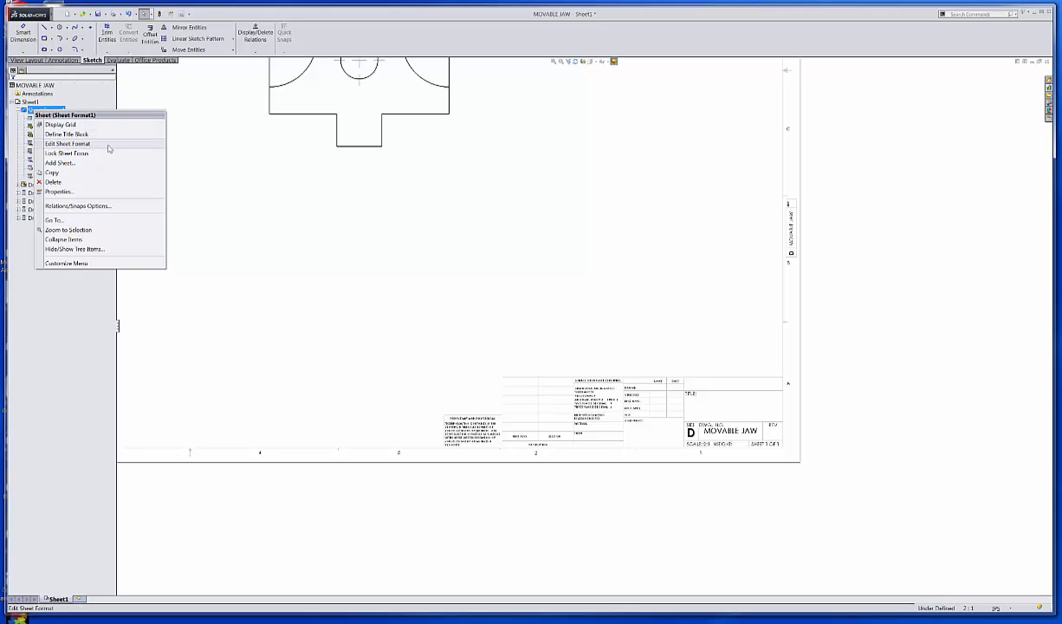
click(70, 143)
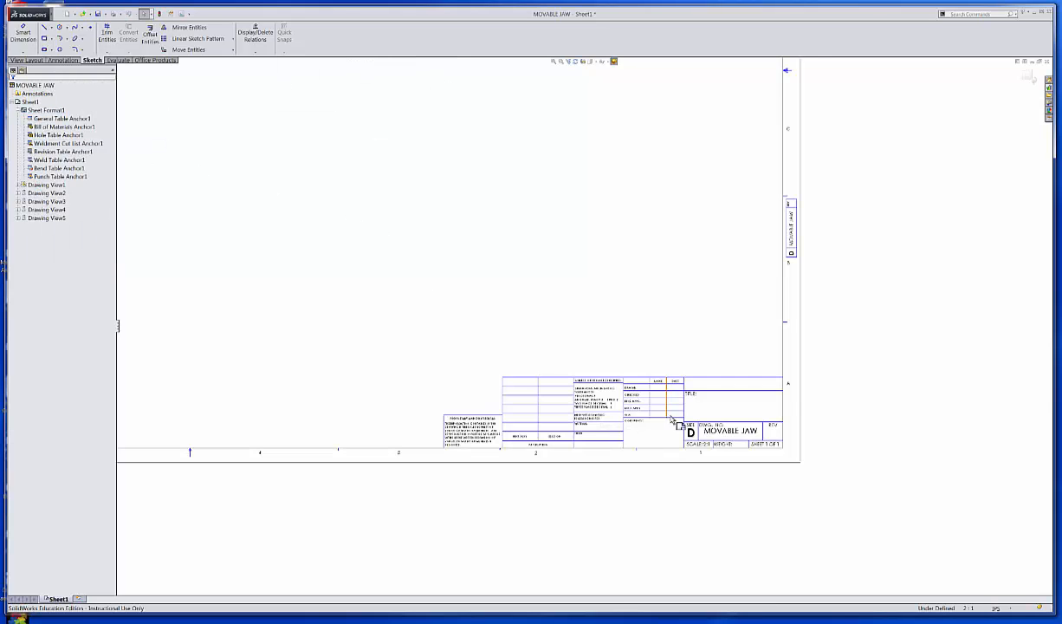
scroll(689, 429, up, 1)
scroll(693, 429, up, 3)
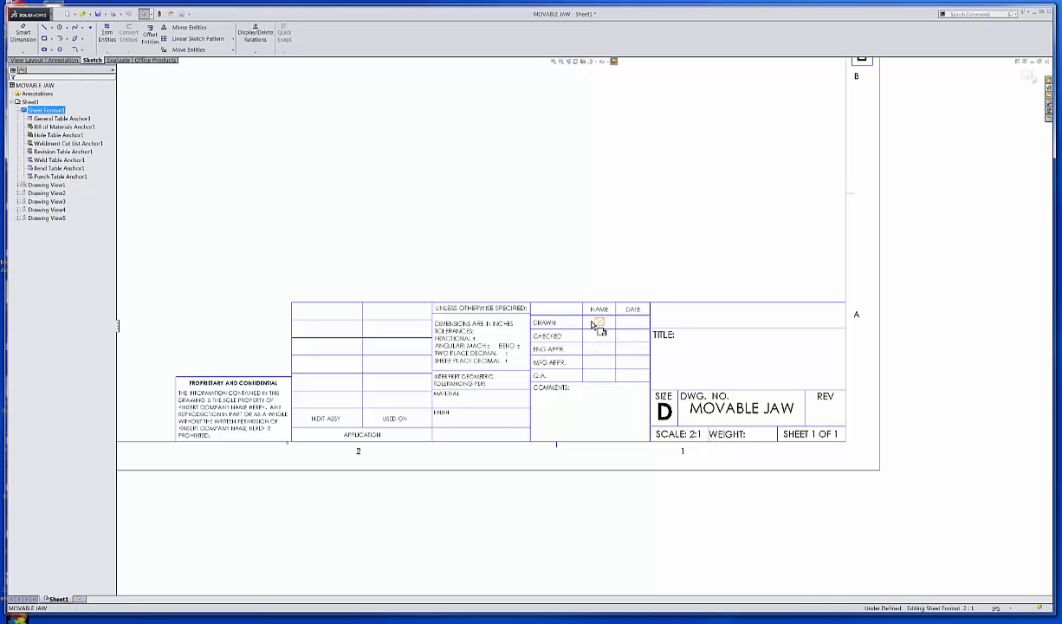
click(600, 322)
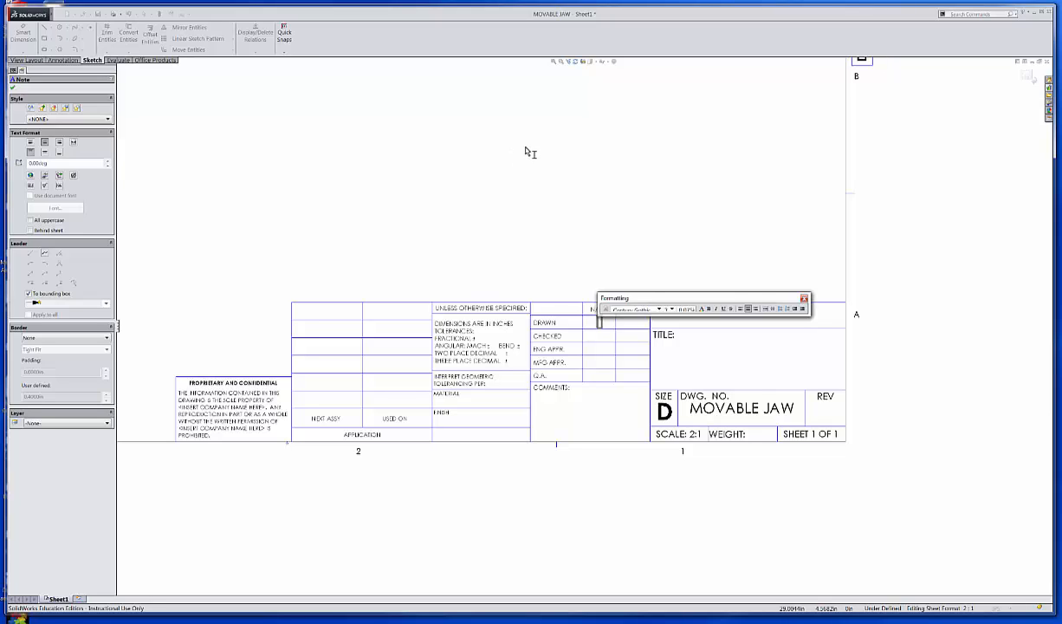
text(DWSMITH)
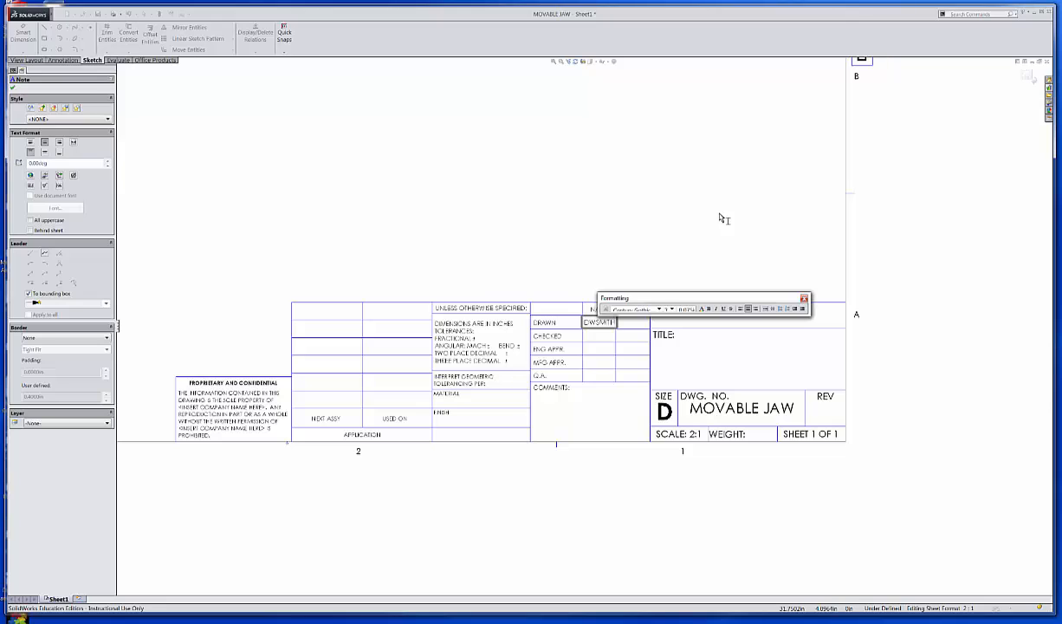
click(754, 247)
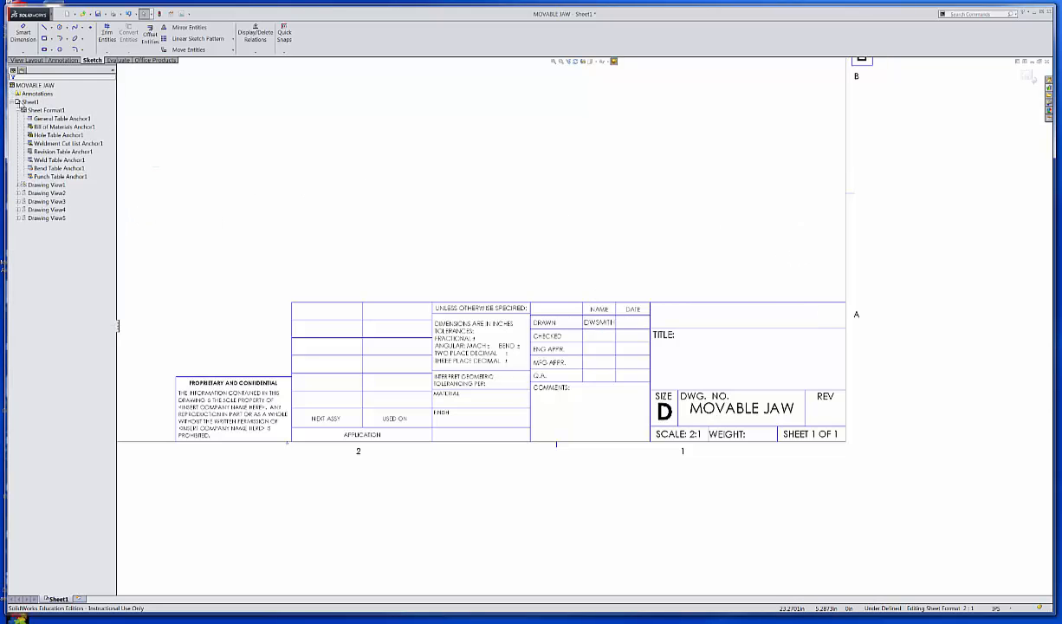
click(28, 108)
right_click(29, 102)
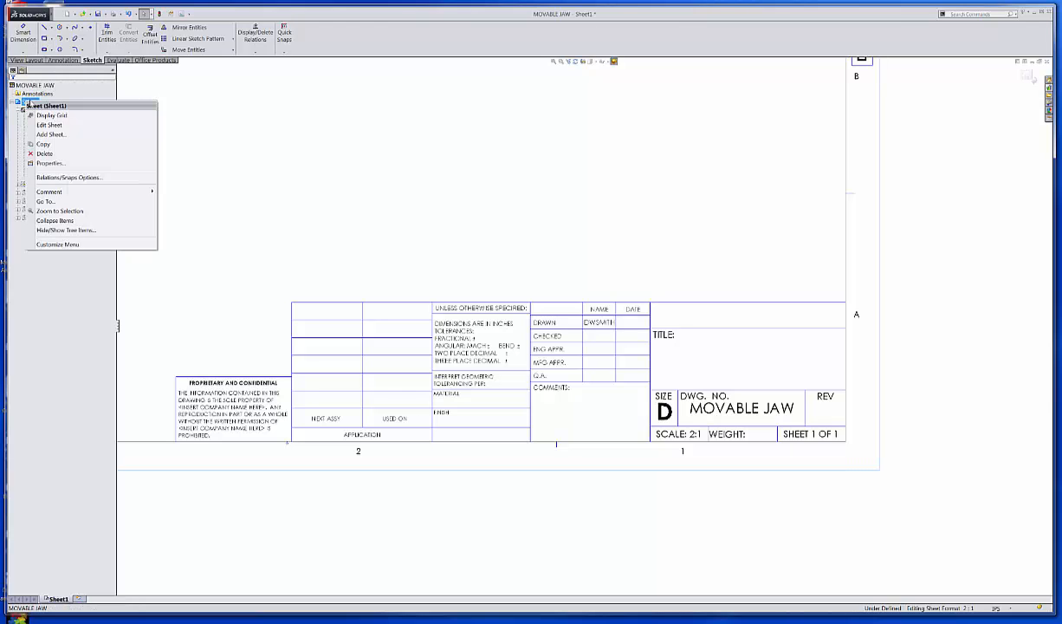
click(49, 125)
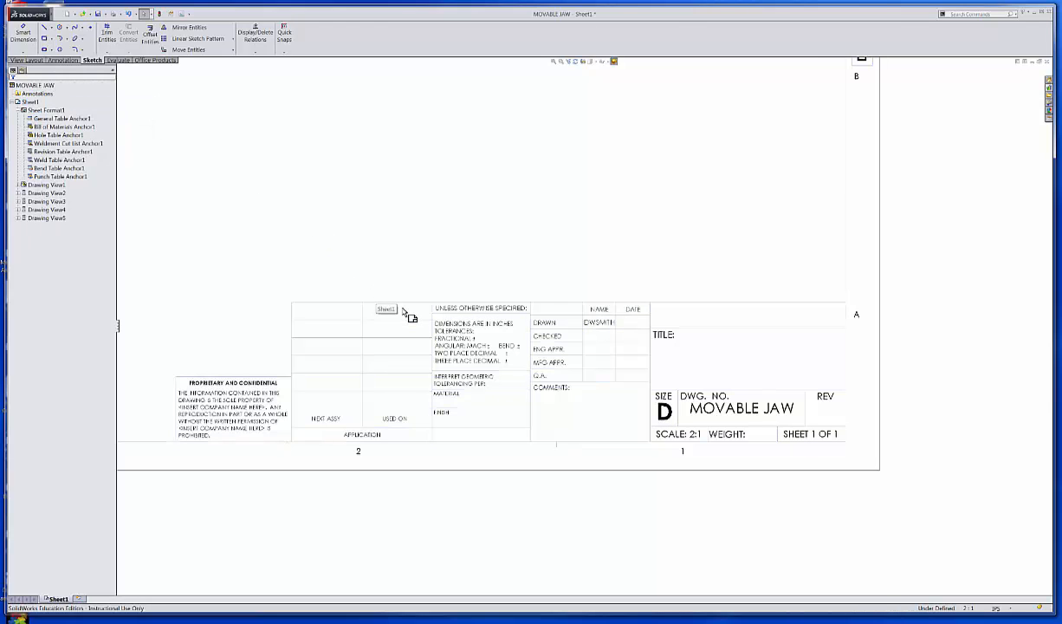
scroll(403, 316, up, 3)
scroll(557, 373, down, 4)
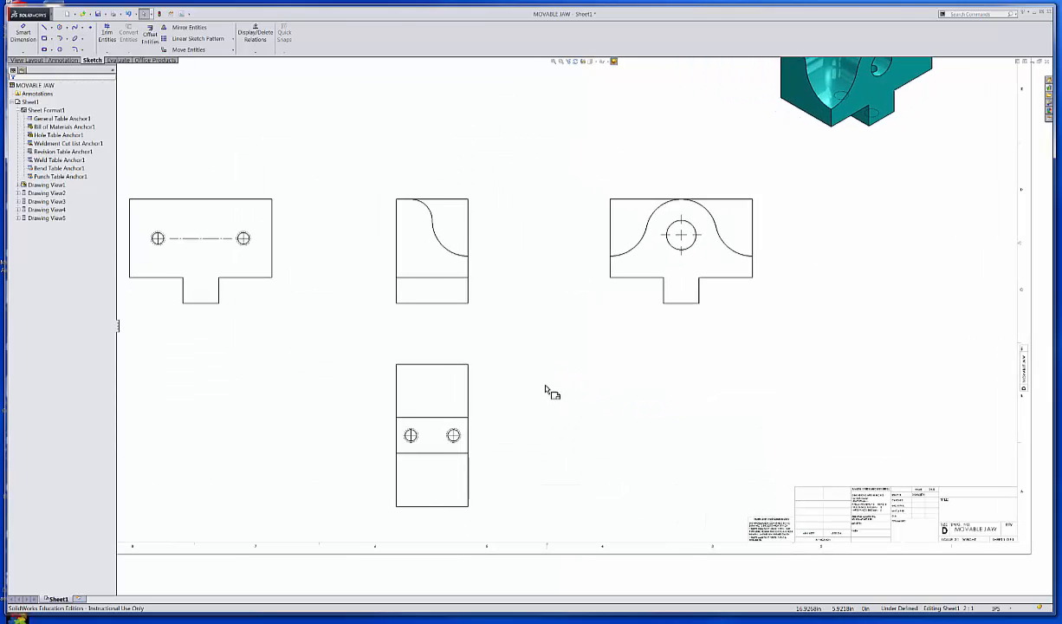
scroll(598, 392, up, 2)
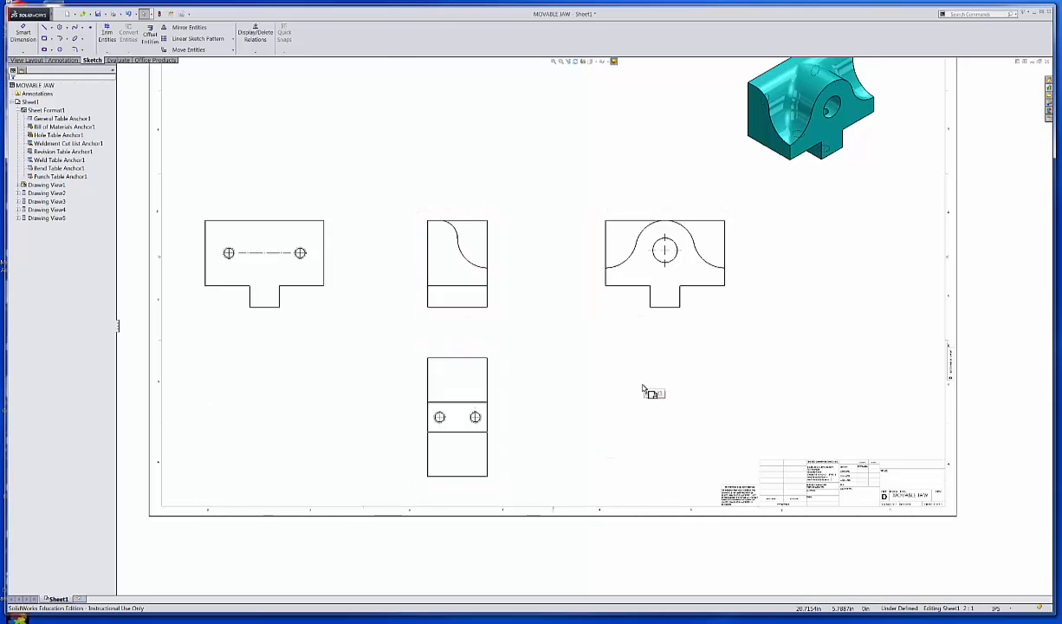
click(320, 312)
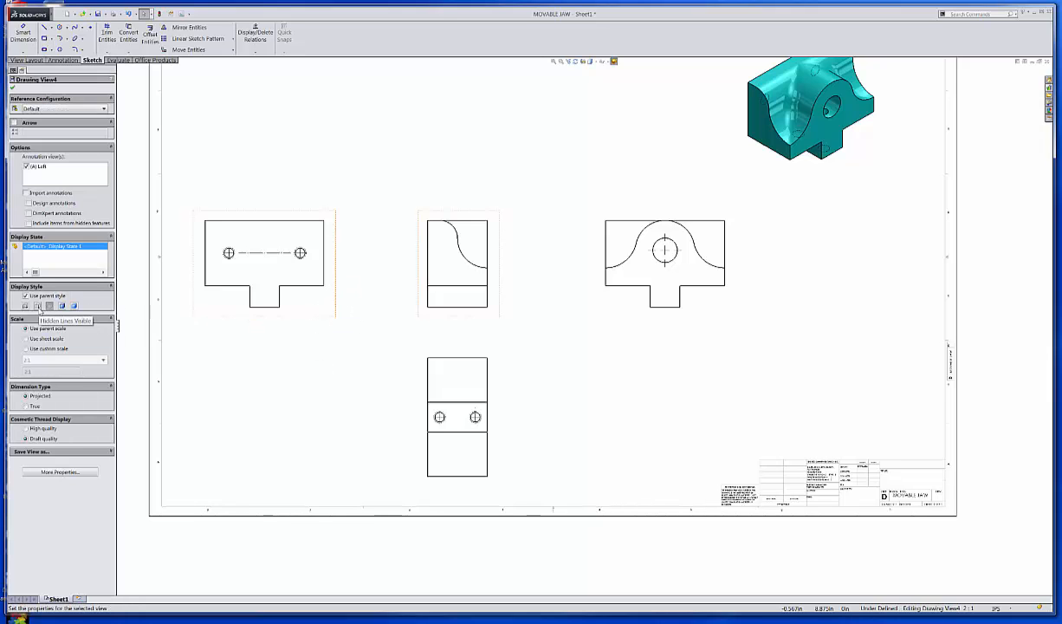
click(37, 305)
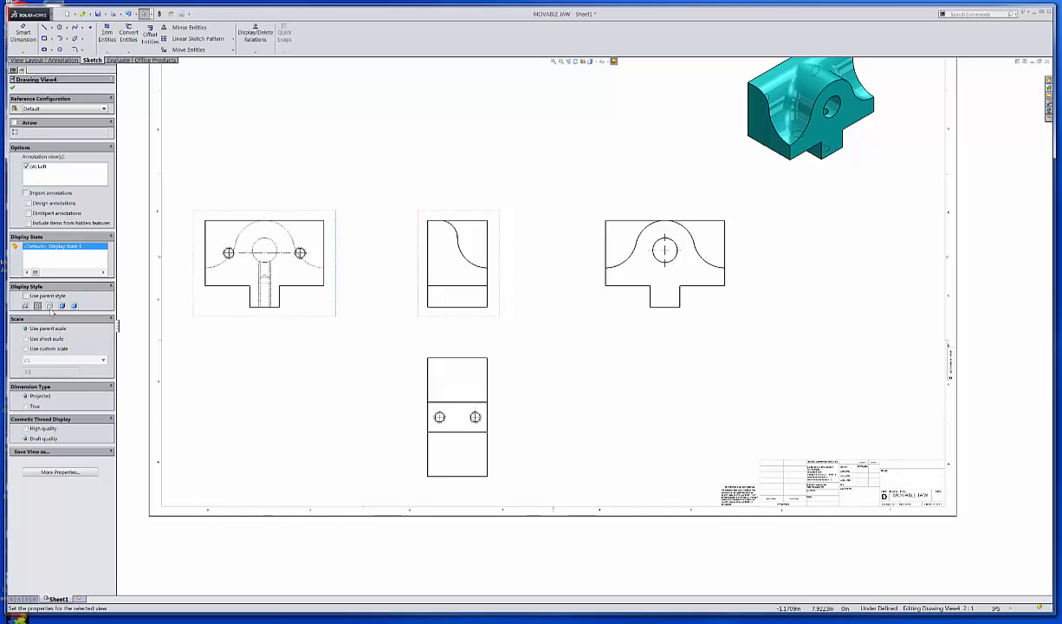
click(49, 306)
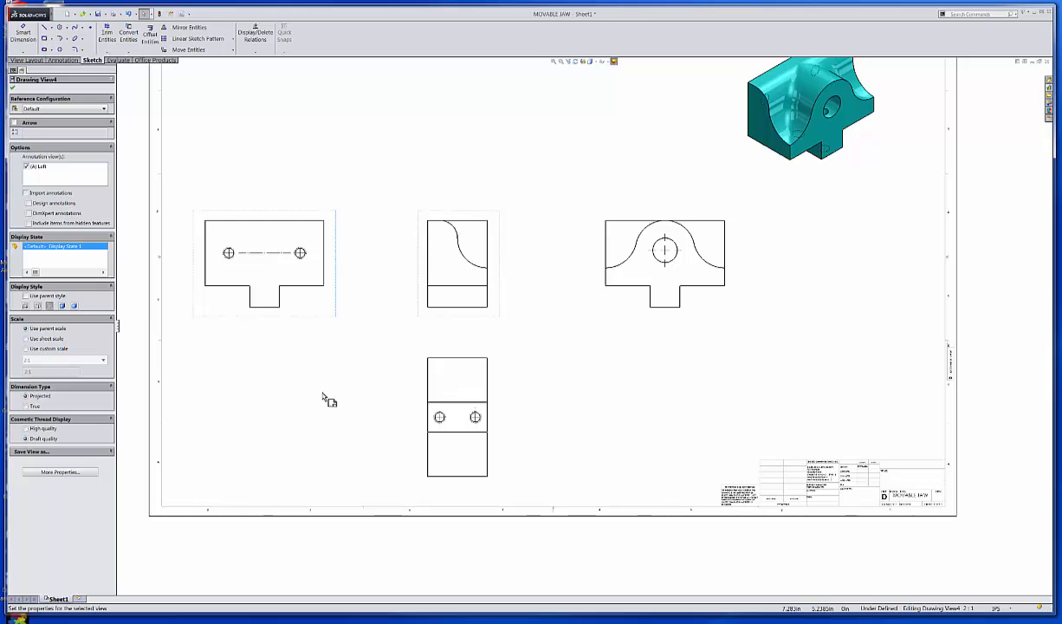
click(500, 258)
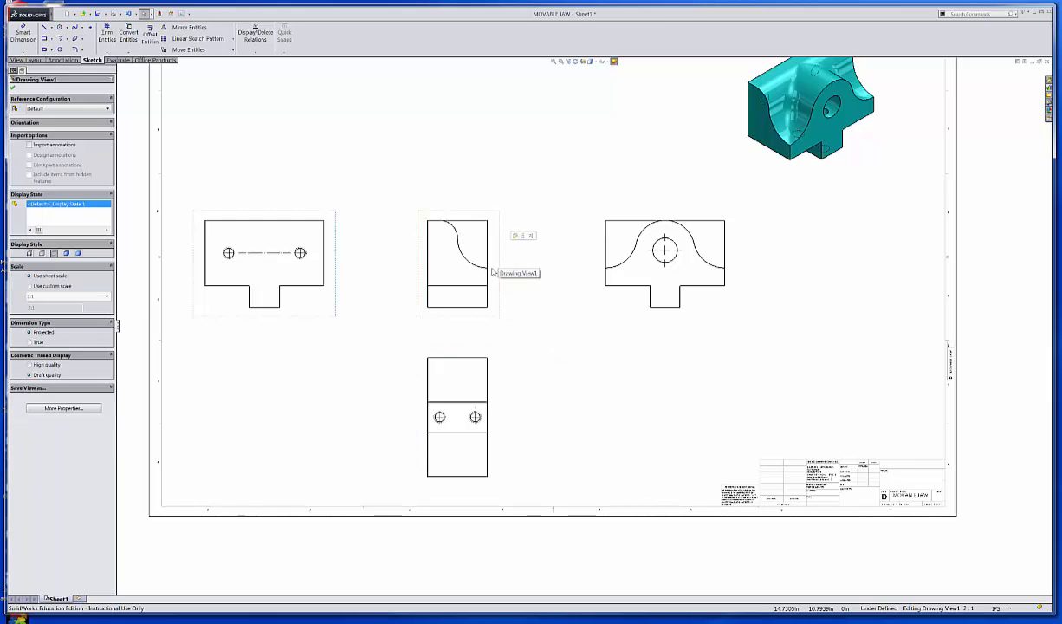
click(41, 253)
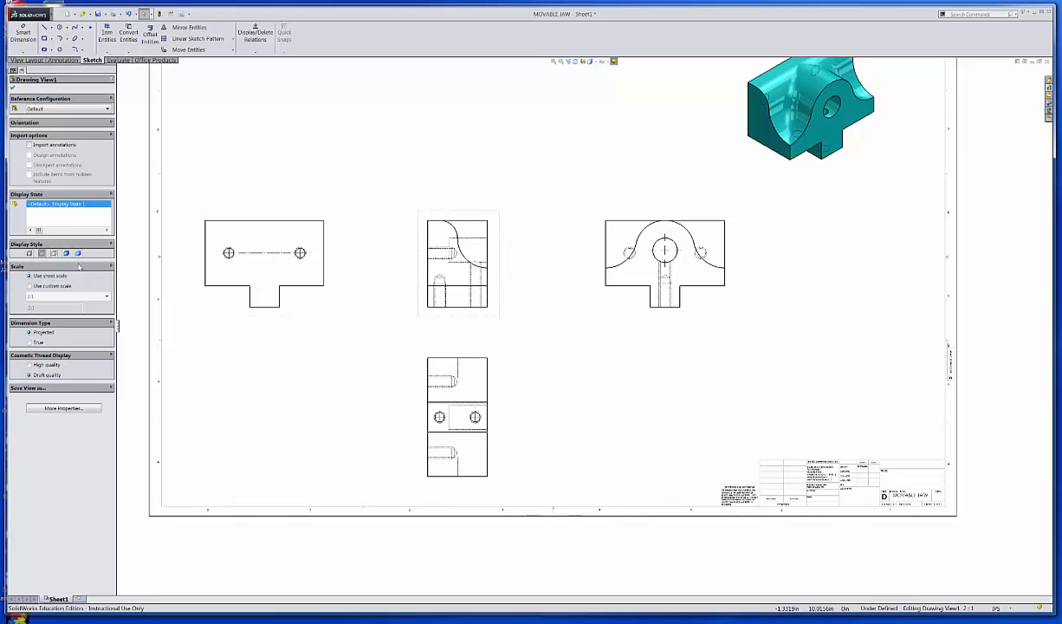
click(55, 253)
click(565, 354)
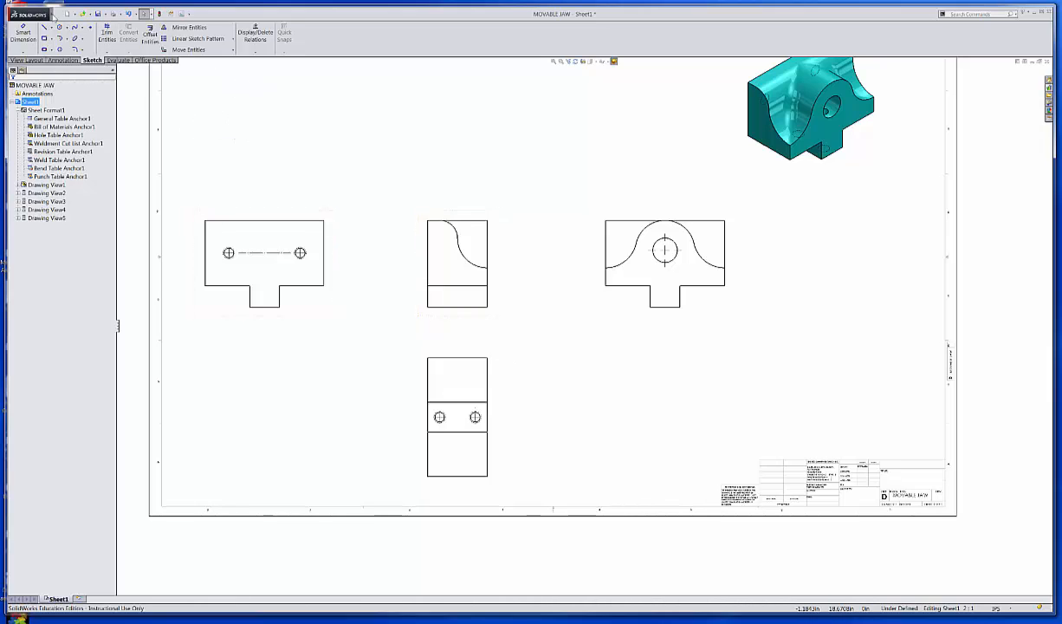
Open Document Properties from Tools > Options and keep ANSI as the overall drafting standard.
mouse_move(51, 17)
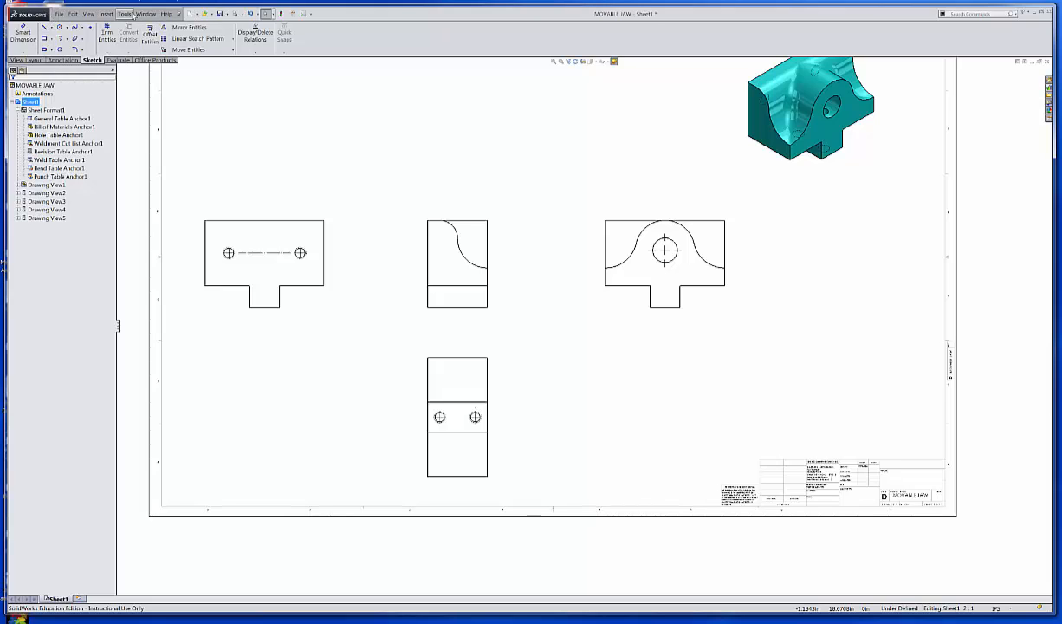
click(126, 14)
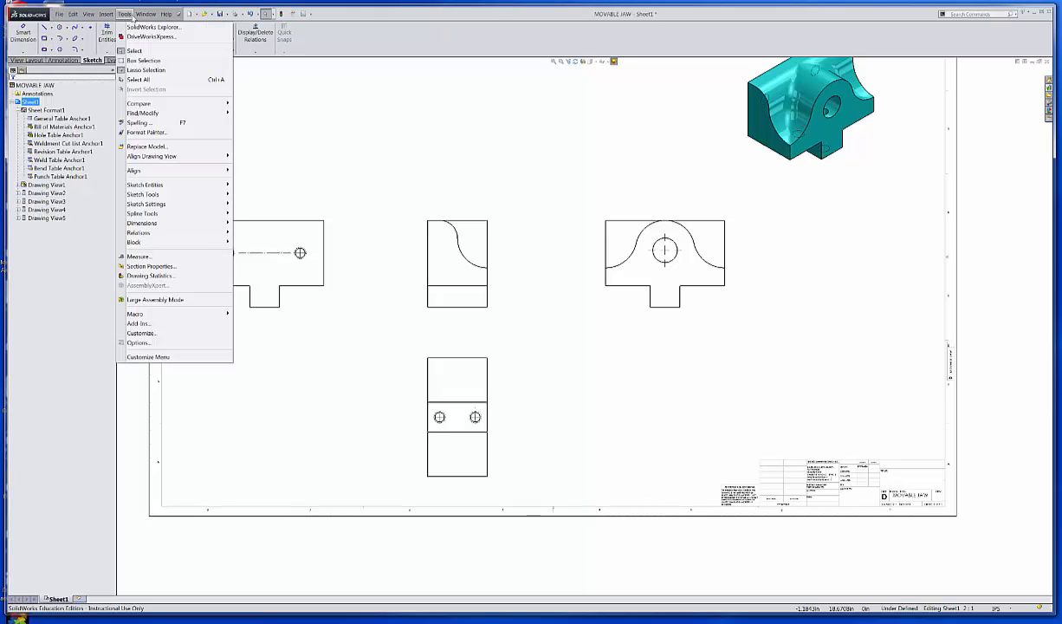
click(139, 343)
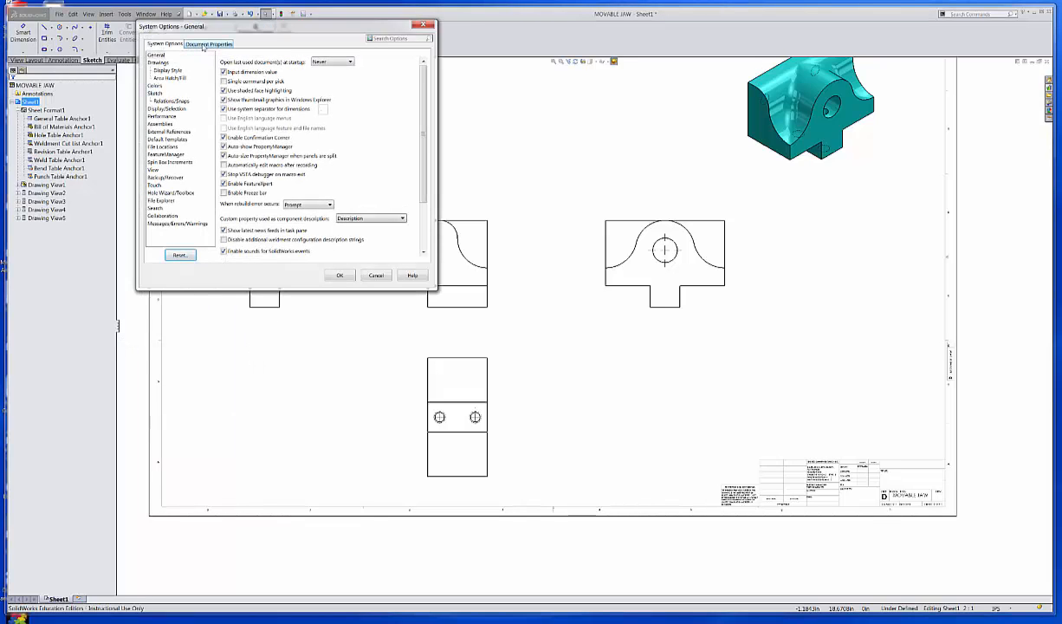
click(205, 45)
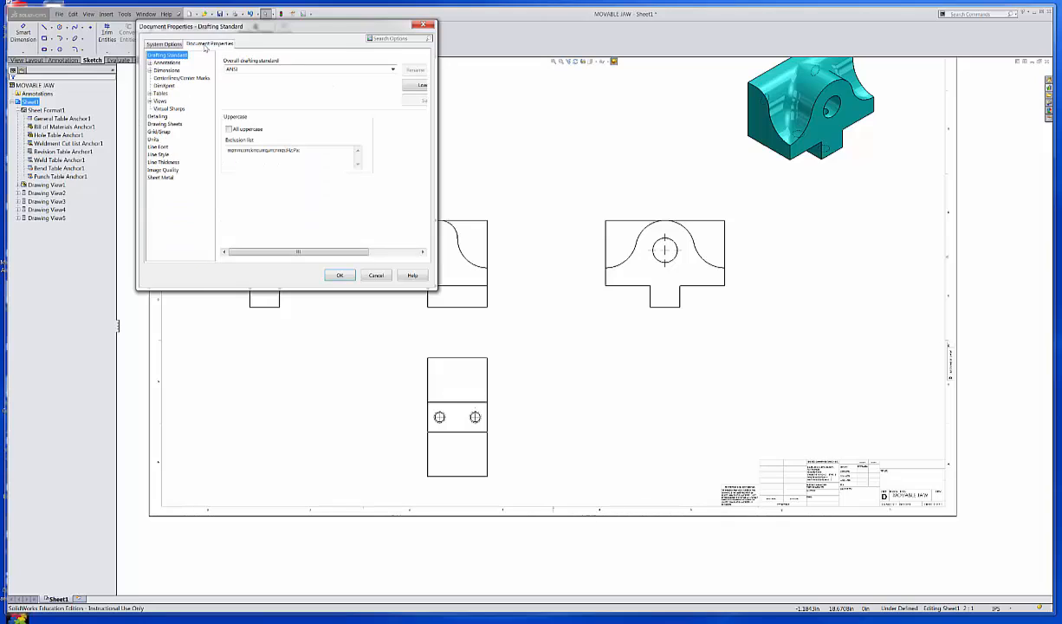
click(302, 69)
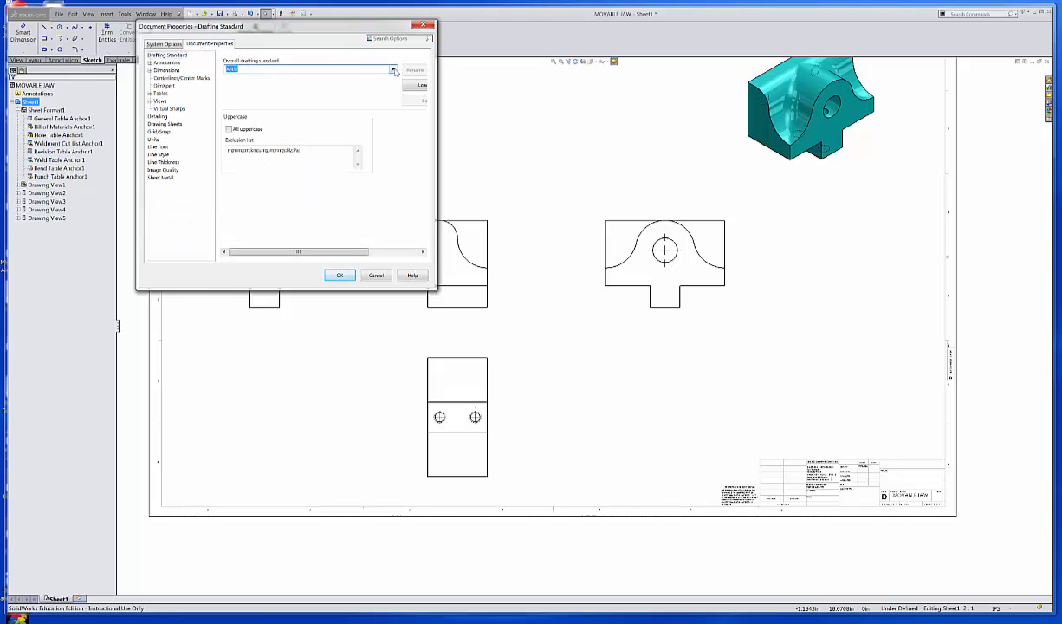
click(393, 70)
click(260, 79)
drag(355, 248, 407, 249)
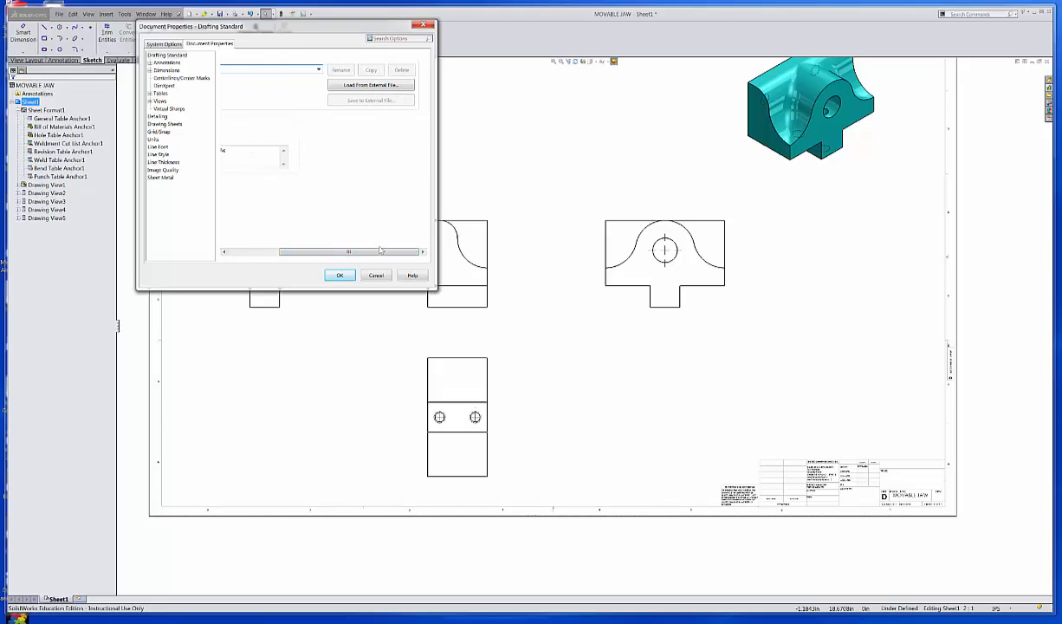
drag(366, 248, 262, 250)
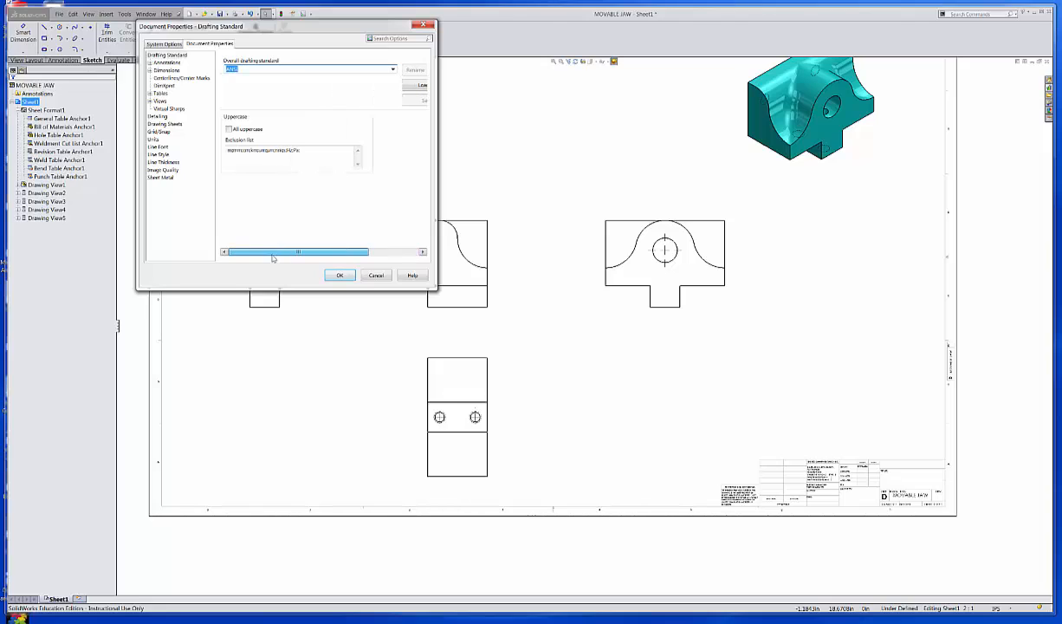
click(161, 63)
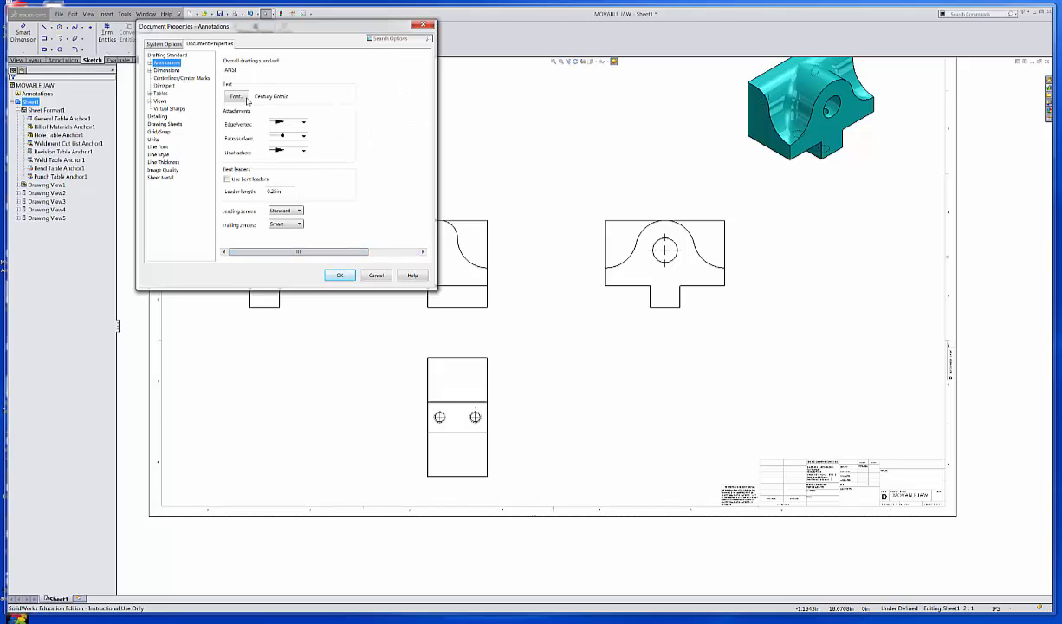
Change the annotation font height to 5 in the Font dialog.
click(236, 97)
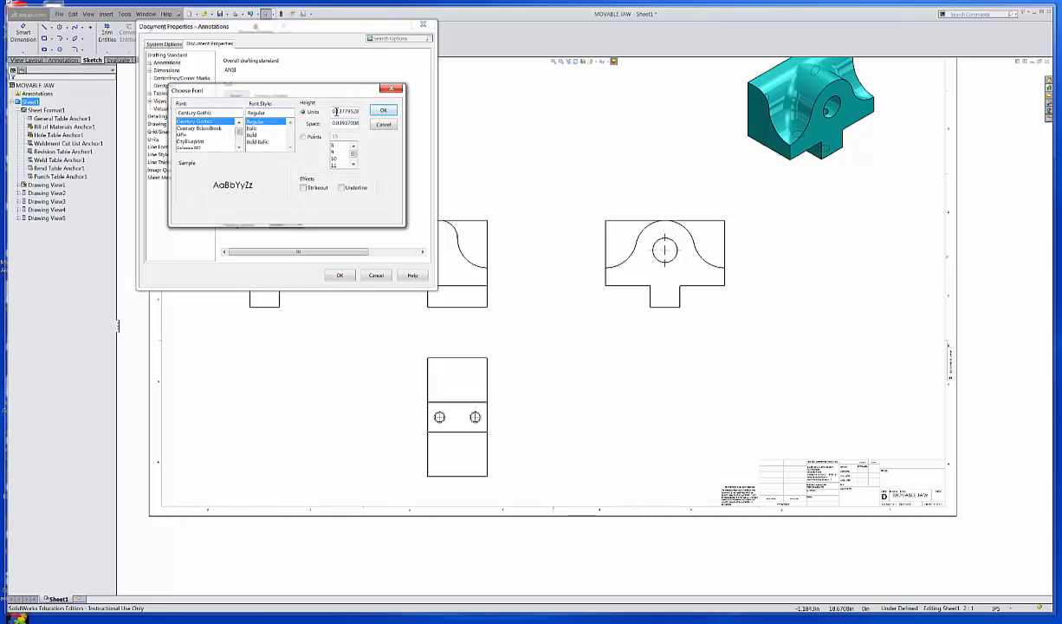
double_click(343, 111)
text(5/32)
click(389, 111)
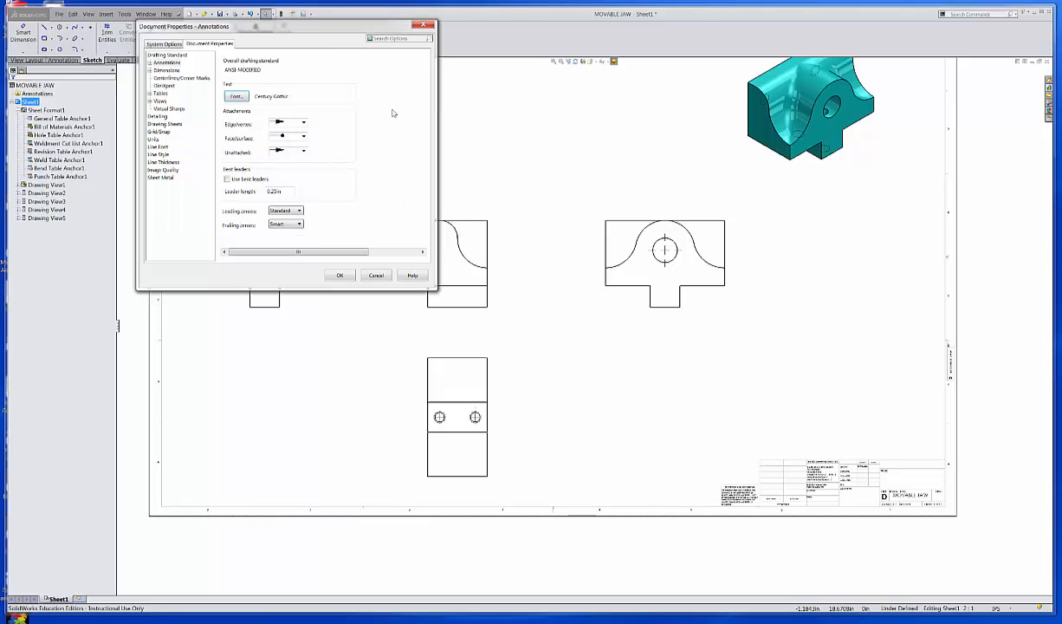
Use filled arrowheads for edge attachments and set the bent-leader length to 0.125in.
click(302, 123)
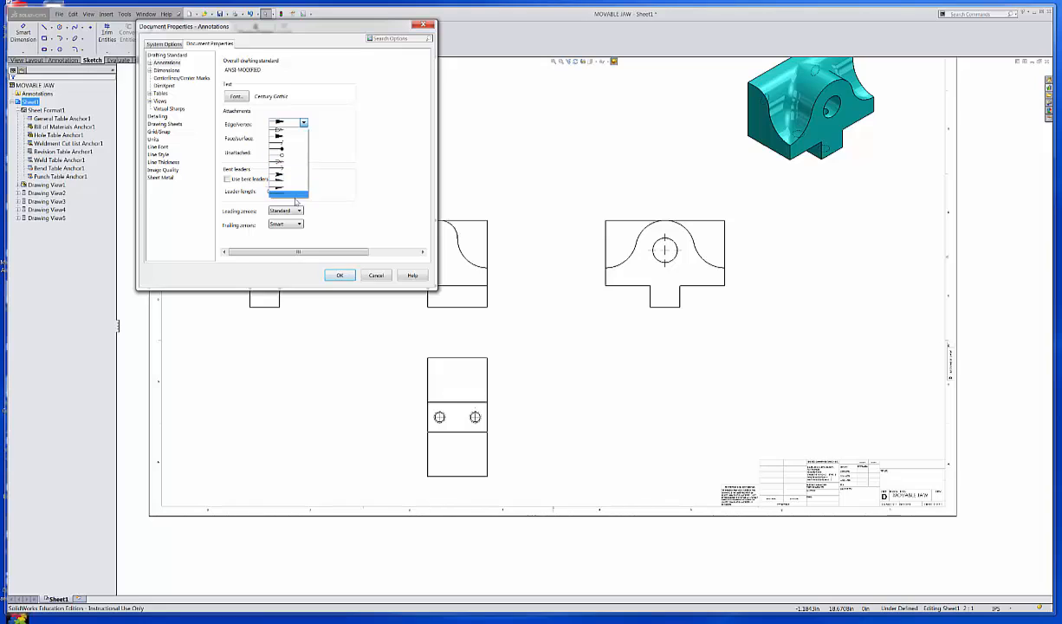
click(302, 130)
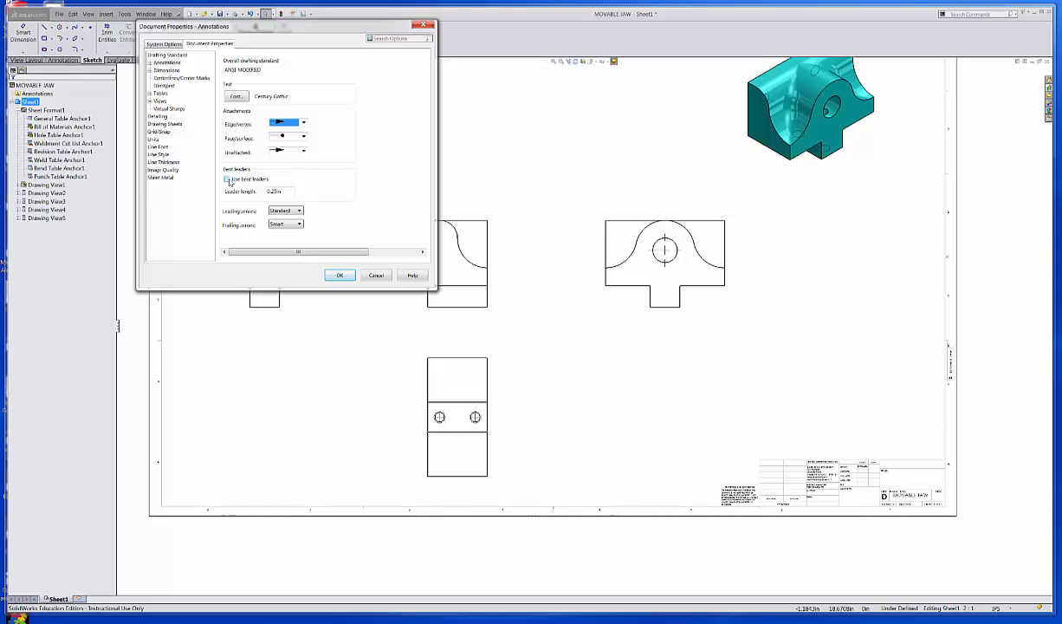
click(272, 191)
text(1)
click(165, 70)
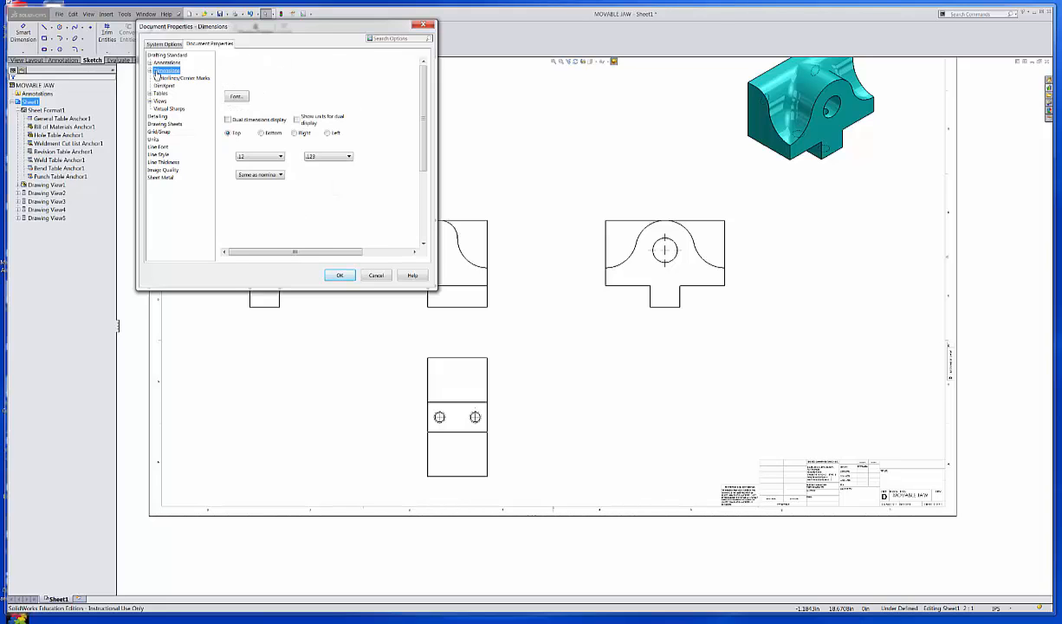
Set the dimension font height to 5/32 in the Font dialog.
click(235, 96)
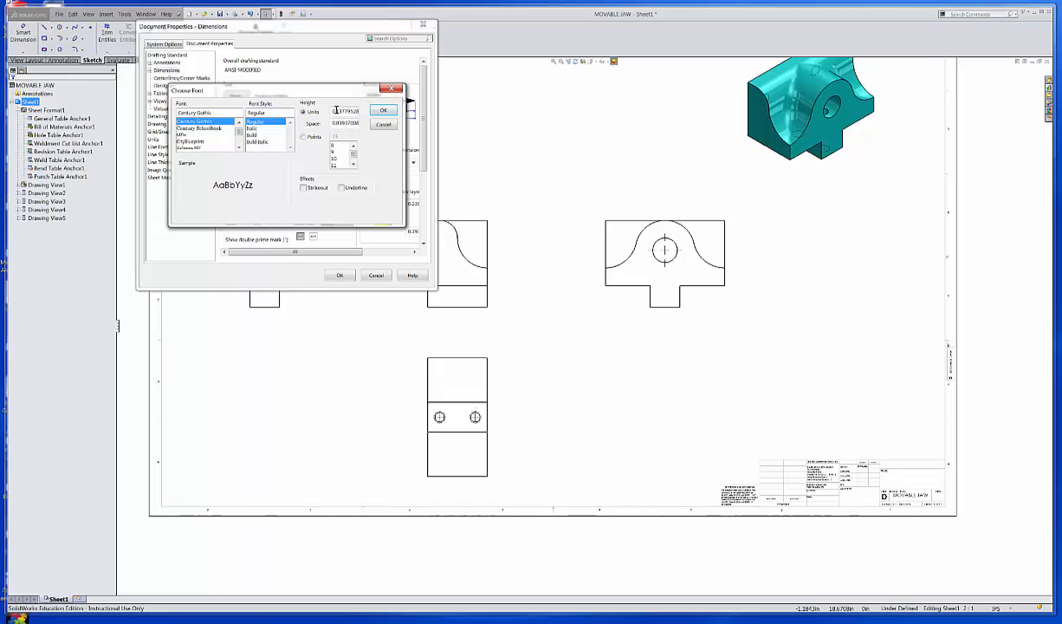
drag(334, 111, 374, 112)
text(5/32)
click(381, 111)
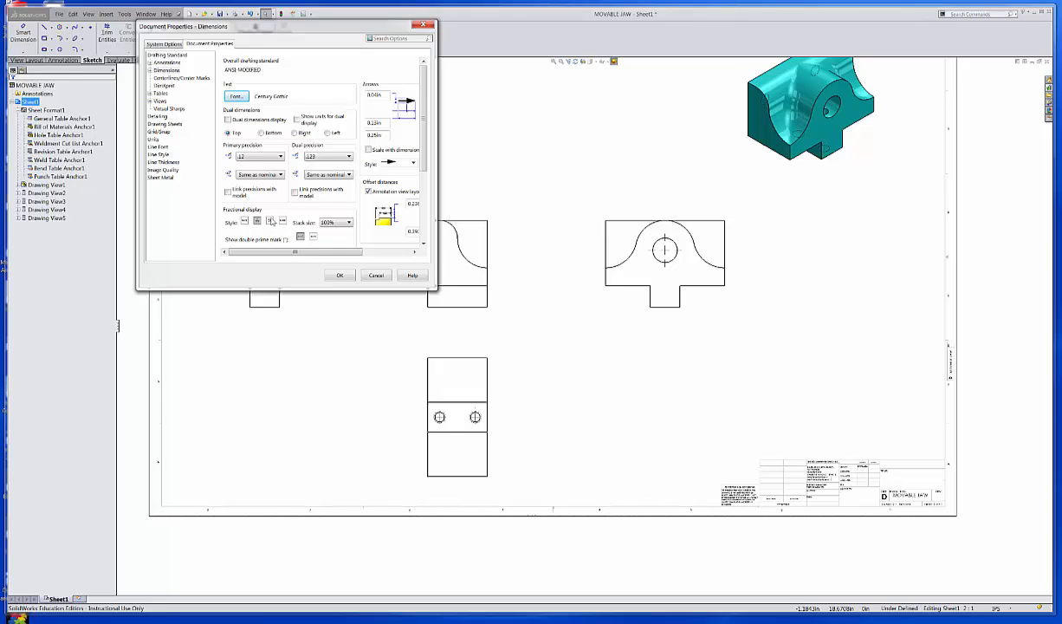
Set dimension Leading zeroes to Remove, then review the break-line gap and arrow settings.
scroll(425, 141, down, 5)
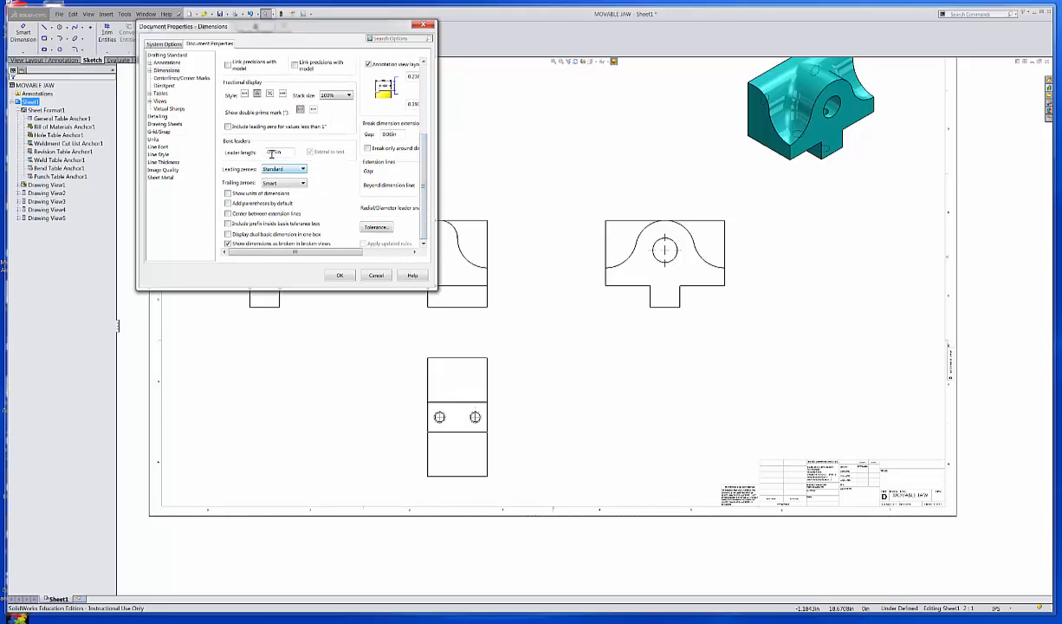
click(269, 152)
click(298, 169)
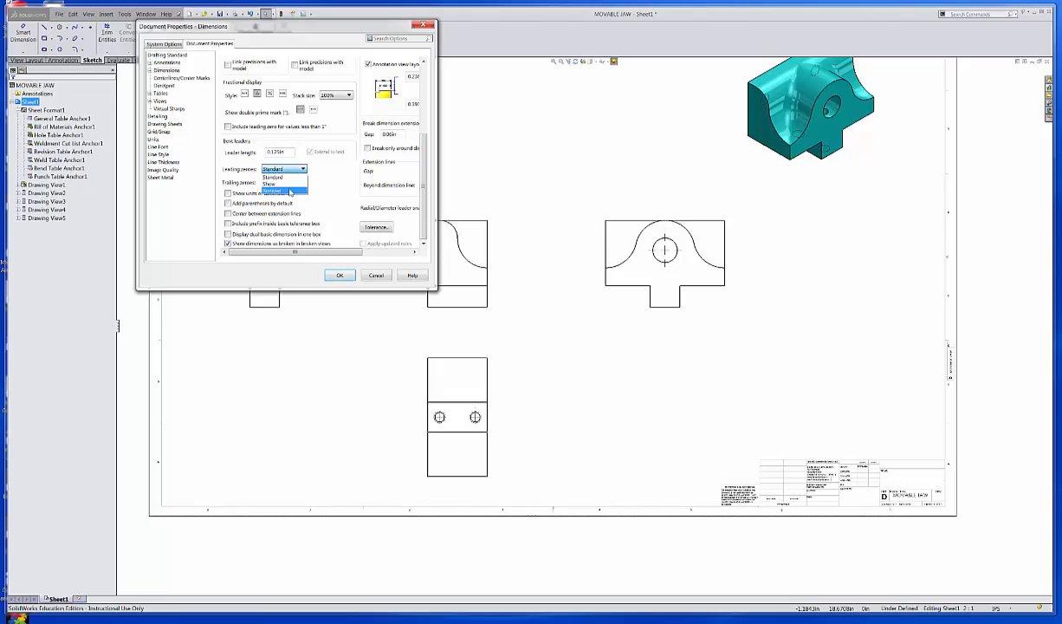
click(291, 191)
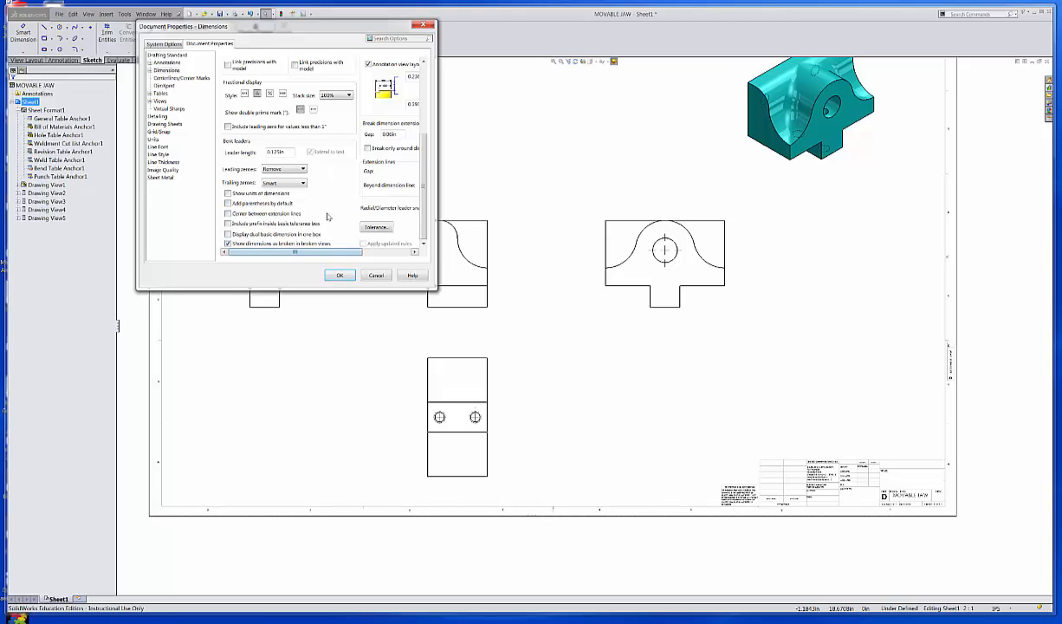
drag(329, 251, 361, 199)
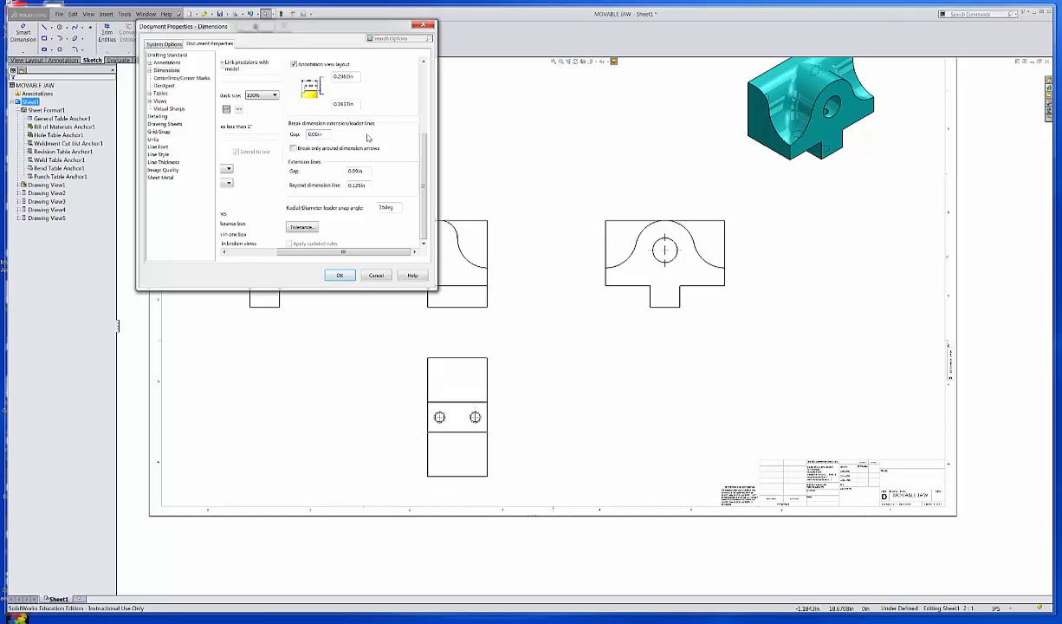
click(323, 136)
drag(423, 154, 420, 76)
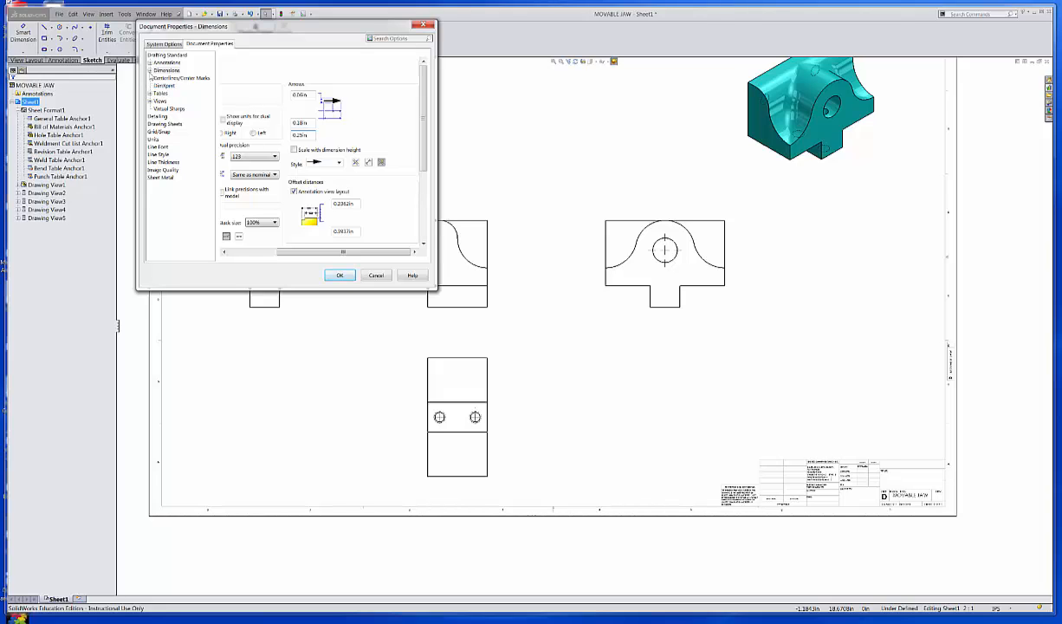
Switch the Angle and Angular Running dimension base standards from ISO to ANSI.
click(150, 70)
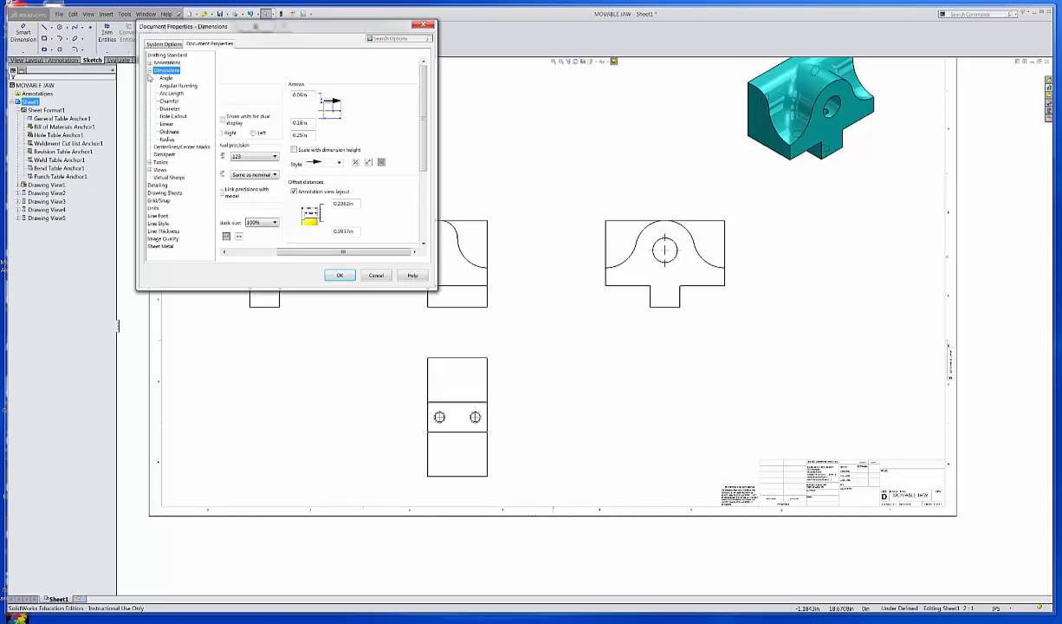
click(165, 78)
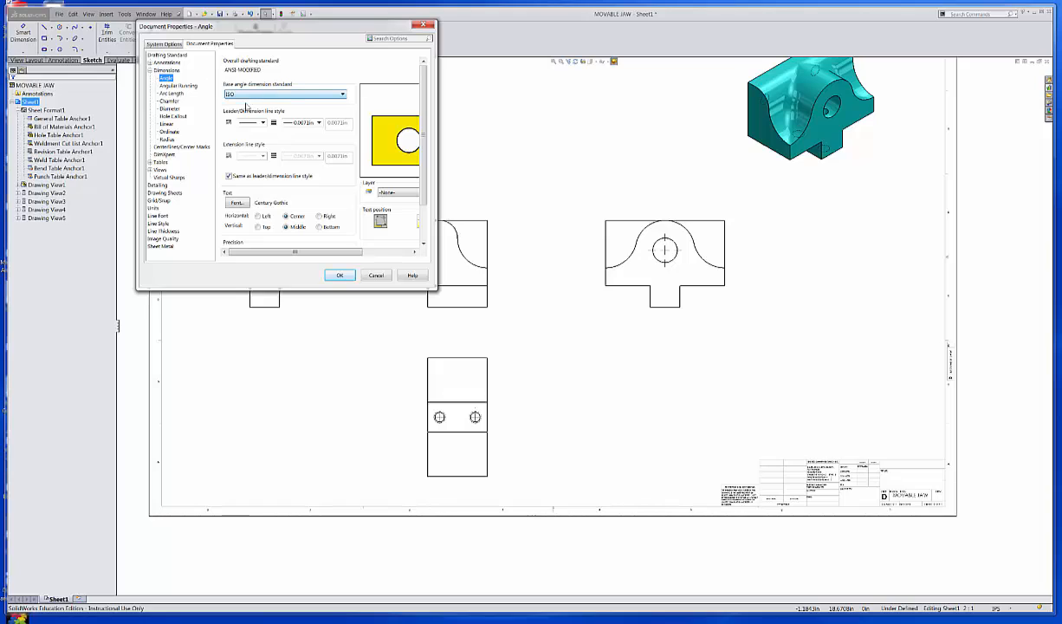
click(343, 95)
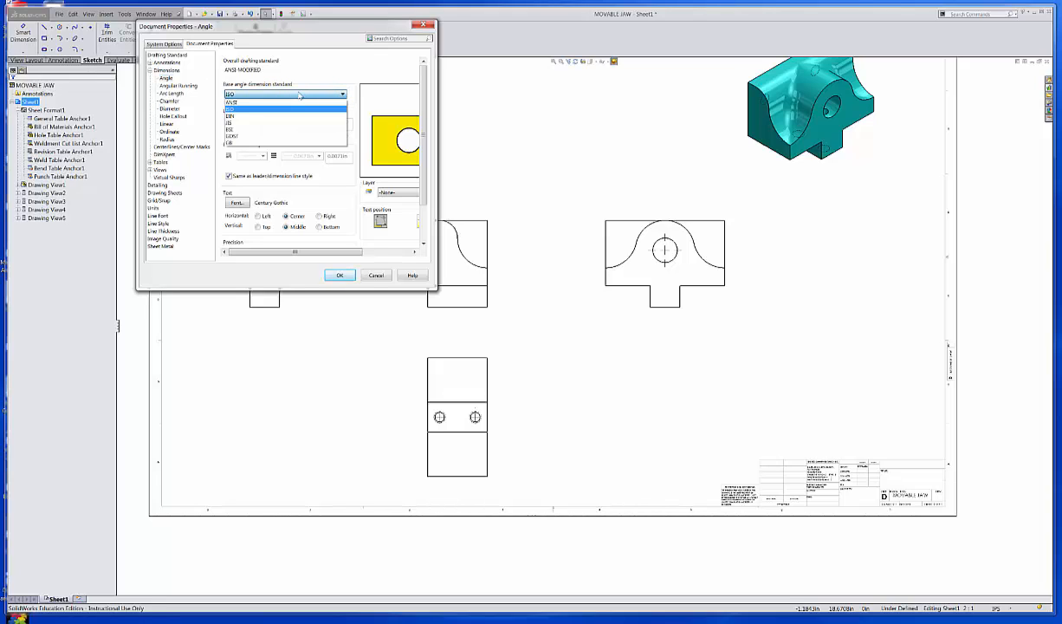
click(251, 102)
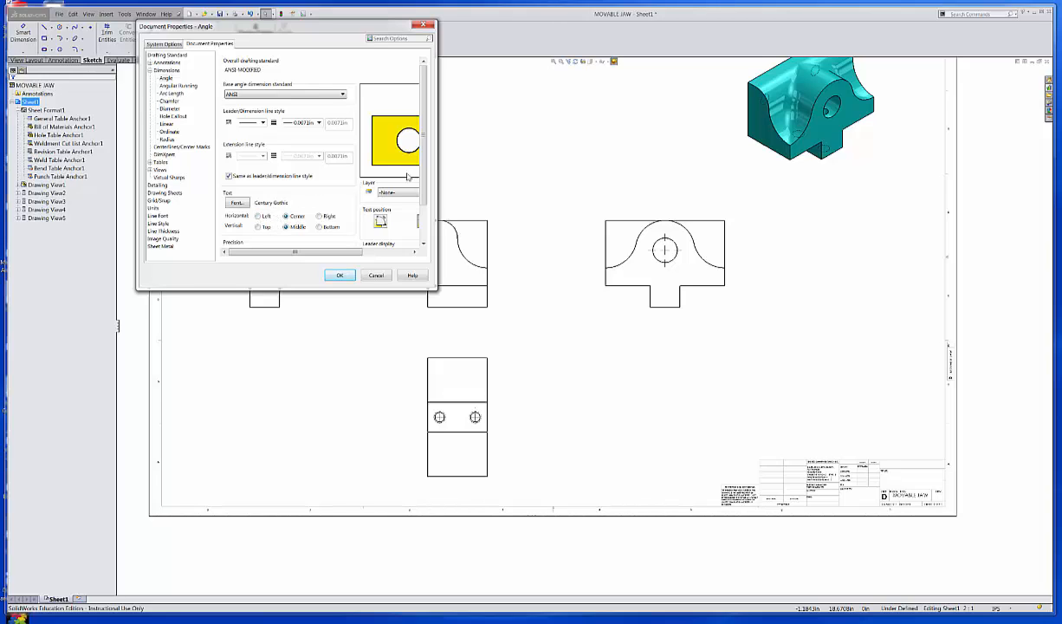
scroll(427, 175, down, 2)
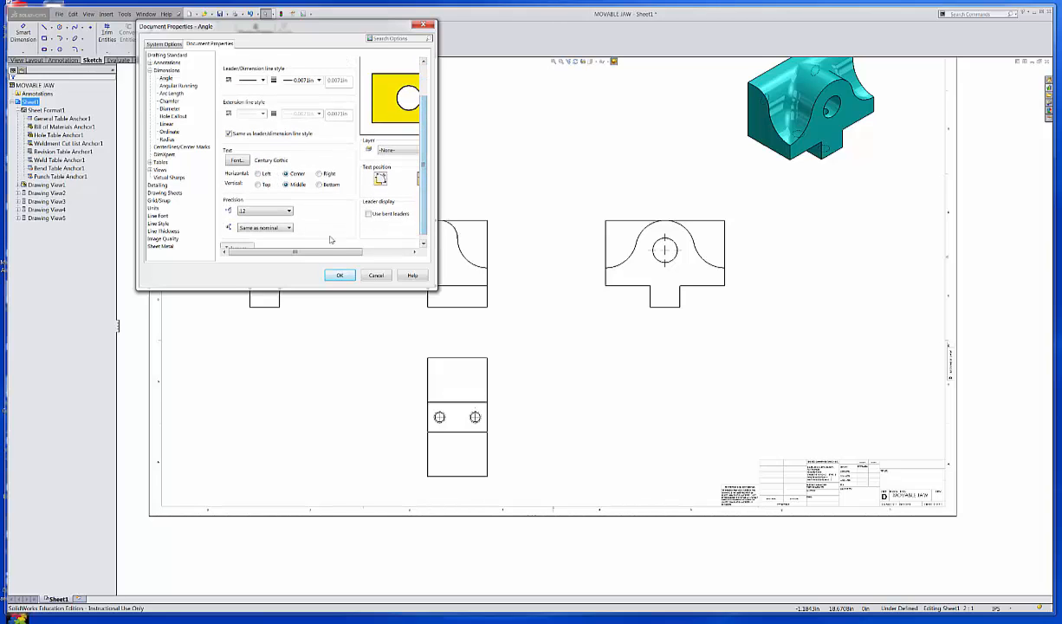
mouse_move(330, 258)
mouse_down()
mouse_move(385, 262)
mouse_move(322, 262)
mouse_up()
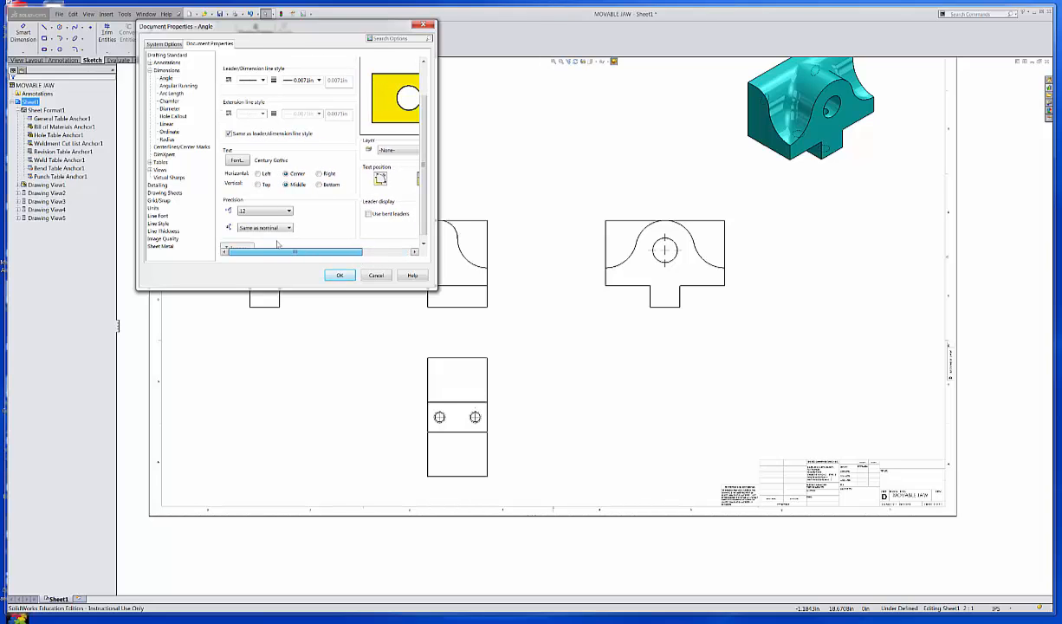
click(169, 86)
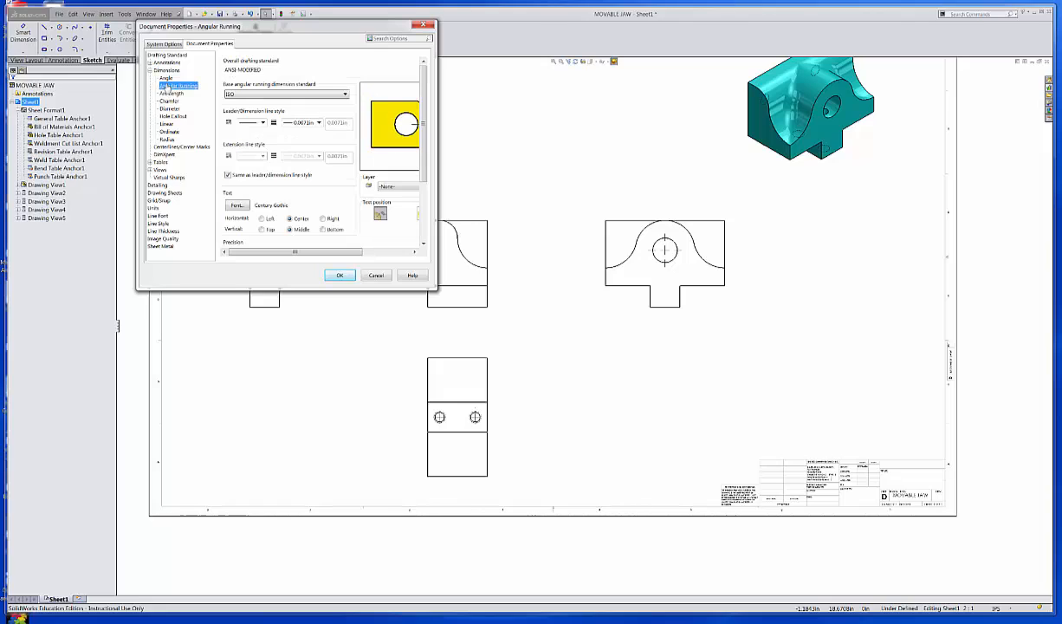
click(260, 93)
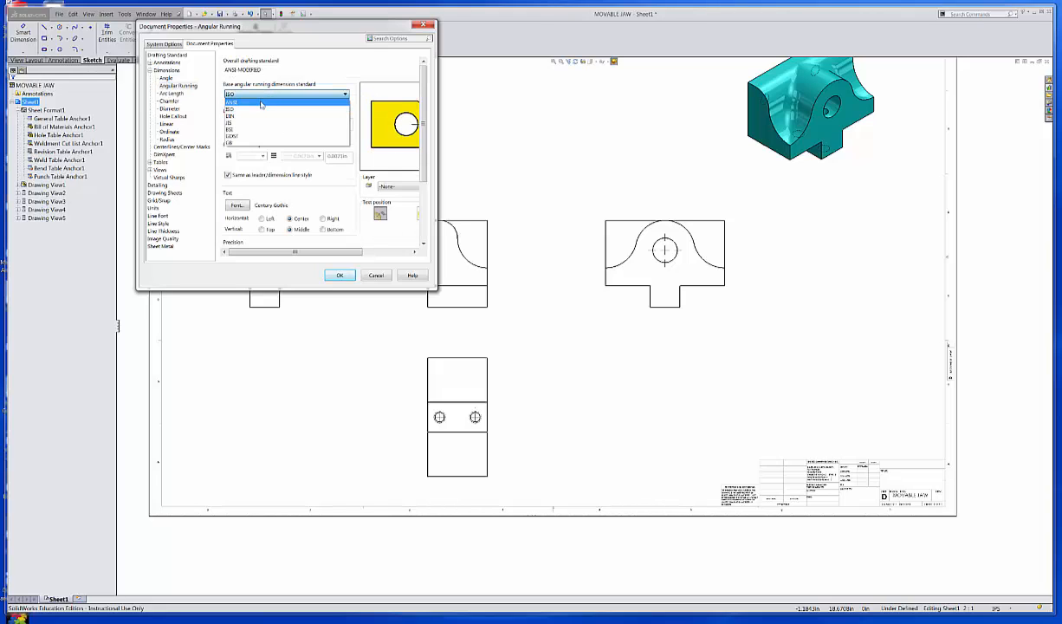
click(267, 103)
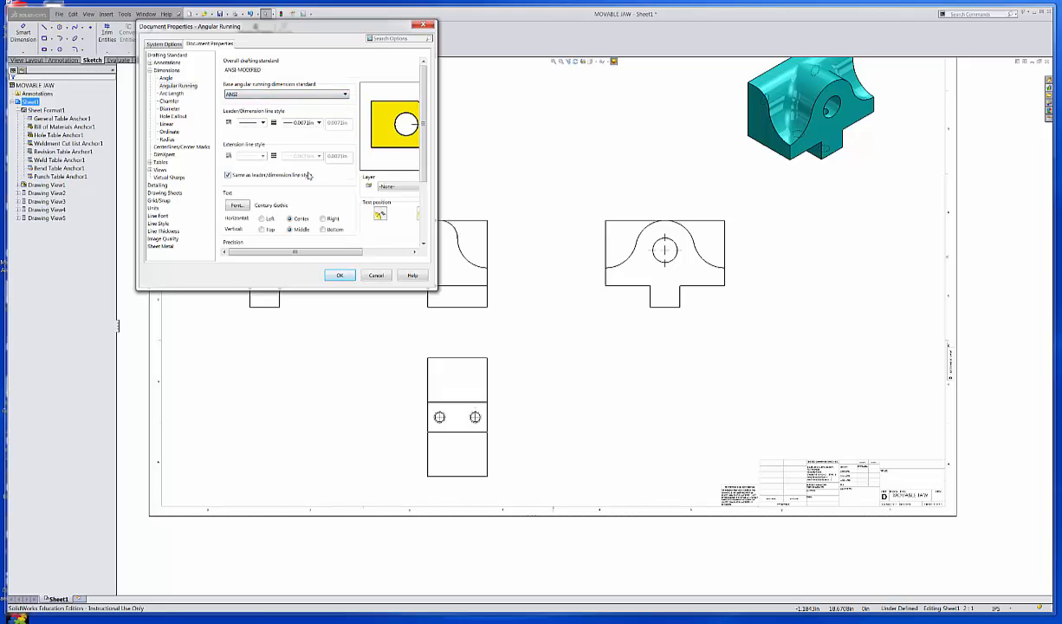
Set Chamfer and Diameter dimensions to the ANSI standard, leaving Arc Length unchanged.
click(171, 93)
click(249, 95)
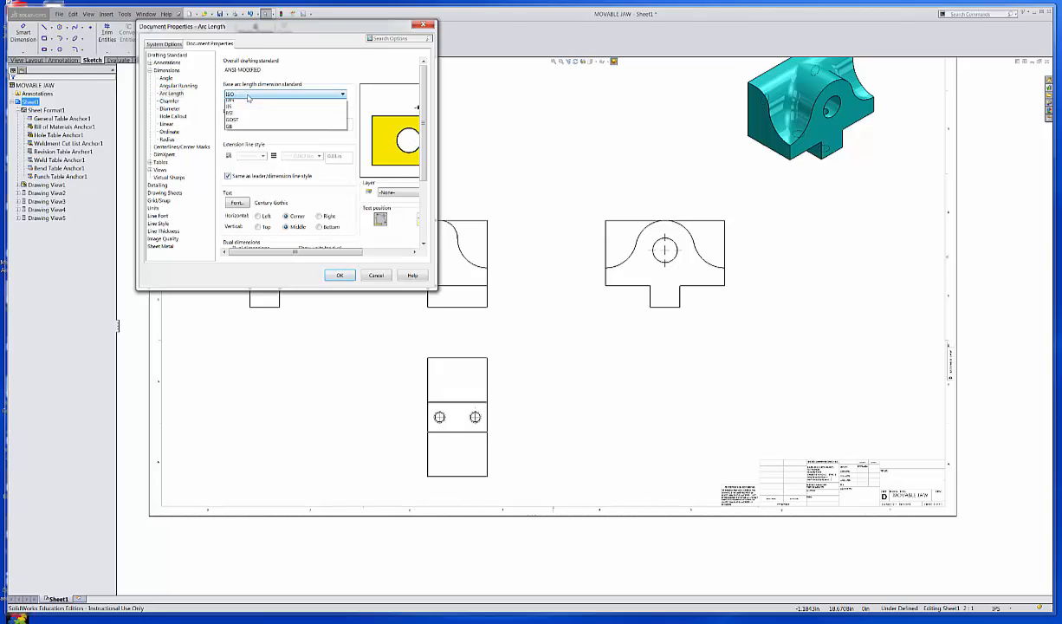
click(238, 95)
click(249, 95)
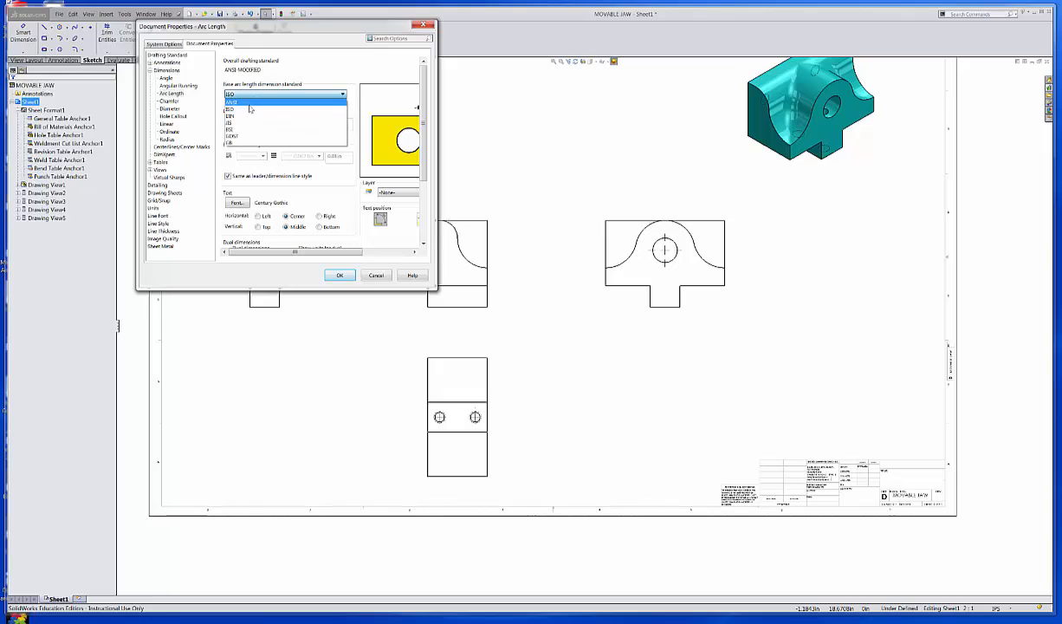
click(240, 102)
click(171, 101)
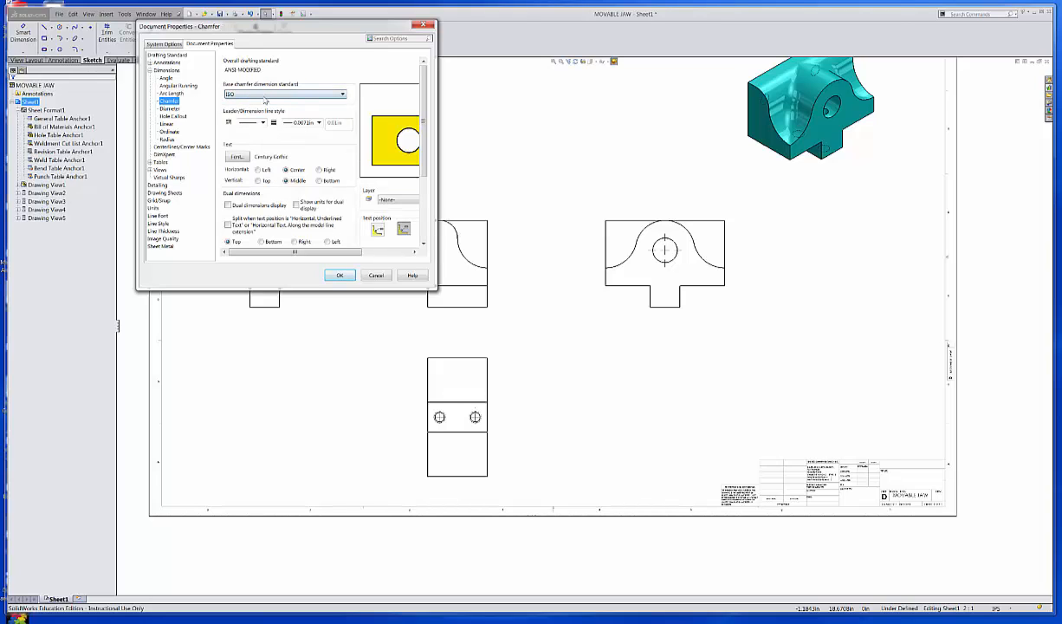
click(250, 95)
click(255, 105)
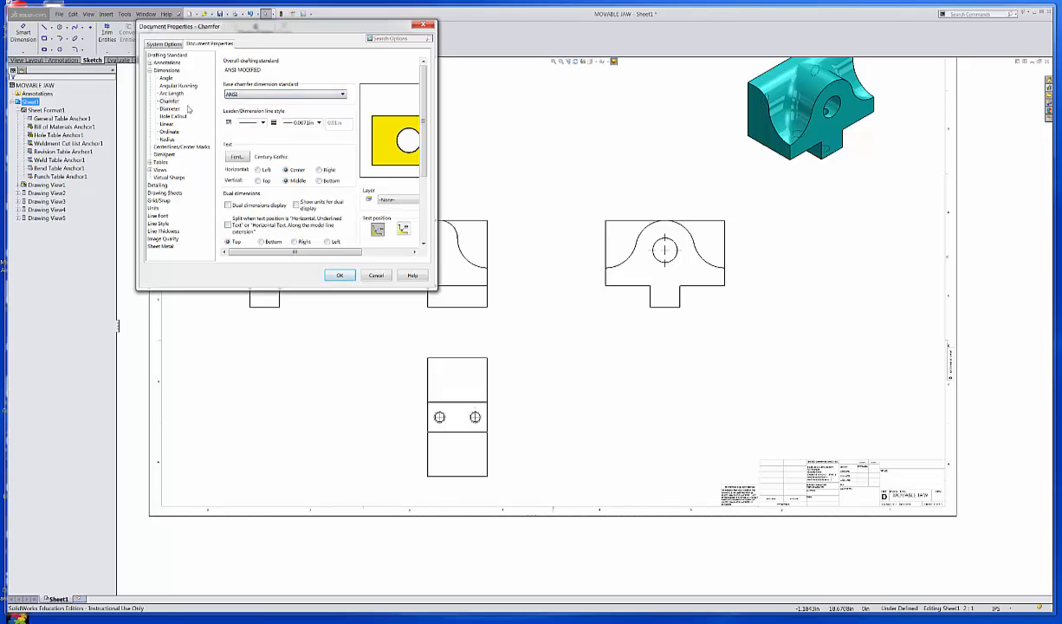
click(170, 108)
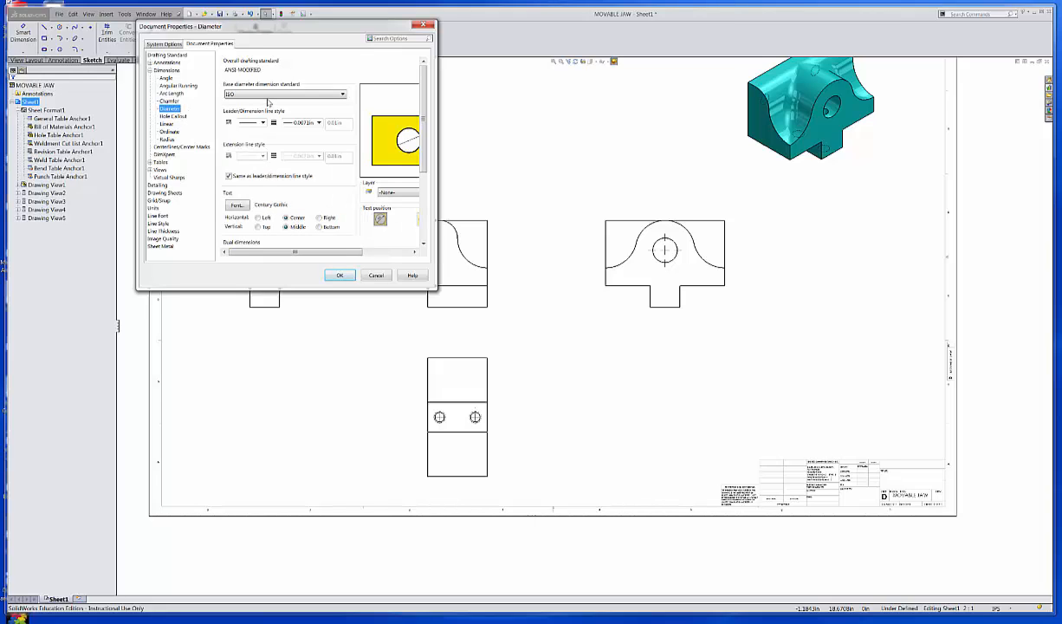
click(269, 95)
click(260, 105)
Set Hole Callout, Linear, Ordinate and Radius dimensions to the ANSI base standard.
click(173, 116)
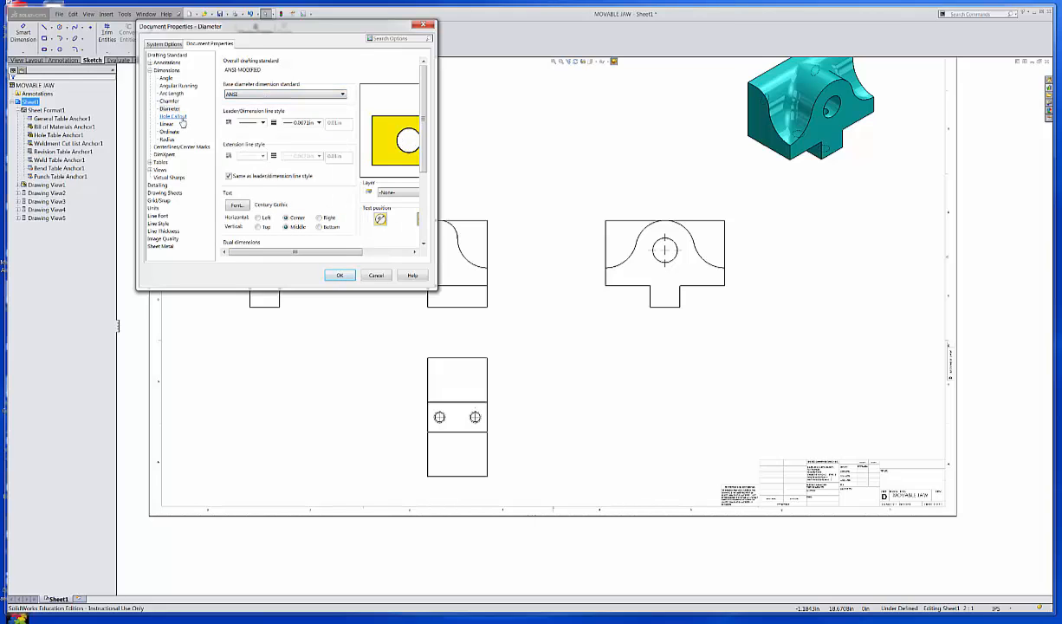
click(260, 95)
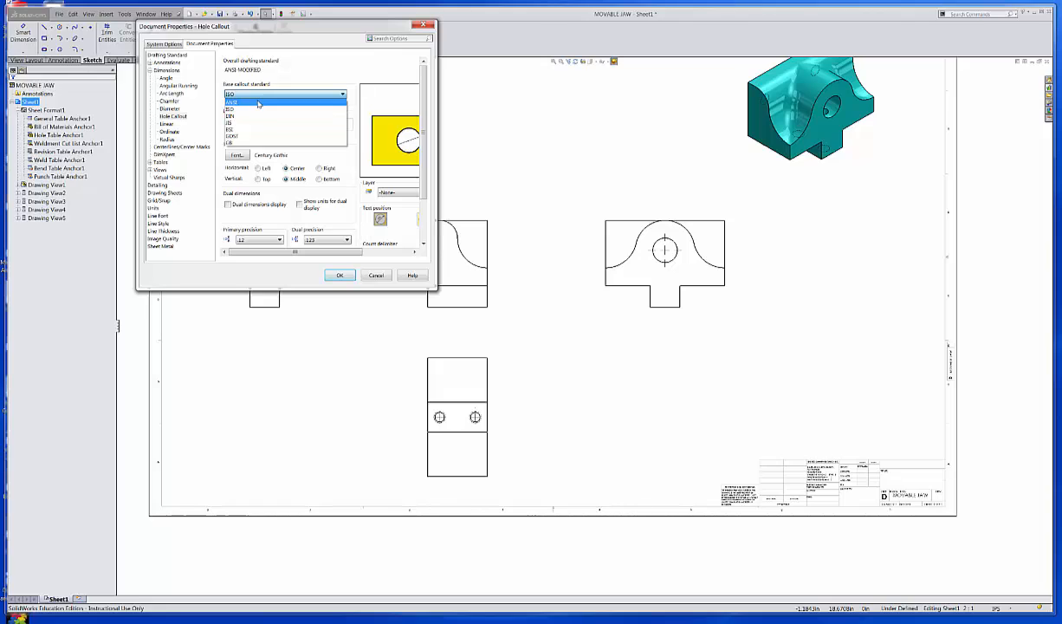
click(252, 104)
click(166, 124)
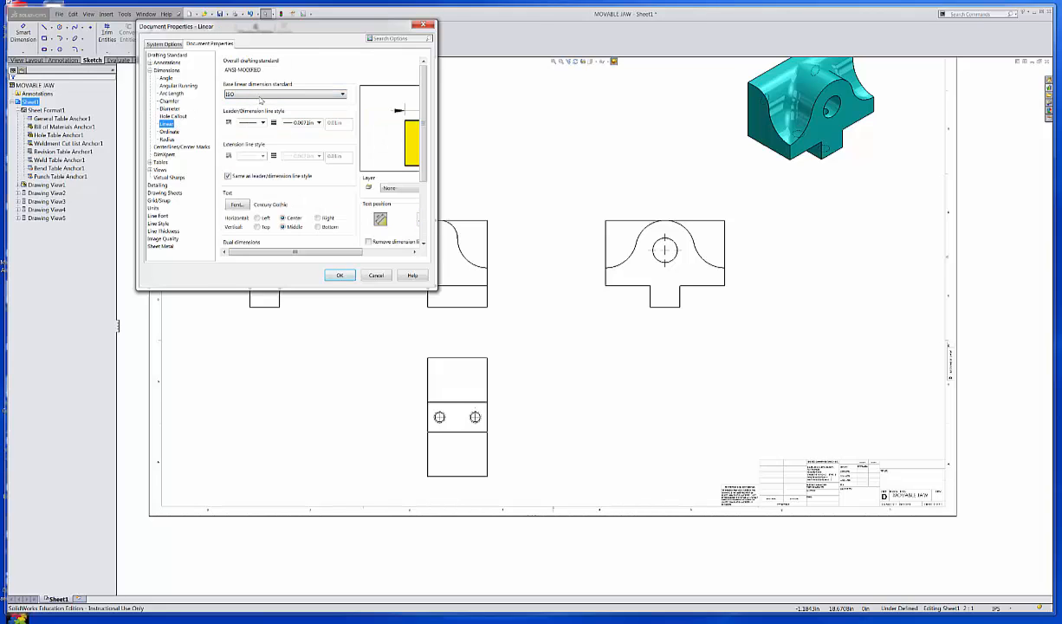
click(262, 95)
click(251, 102)
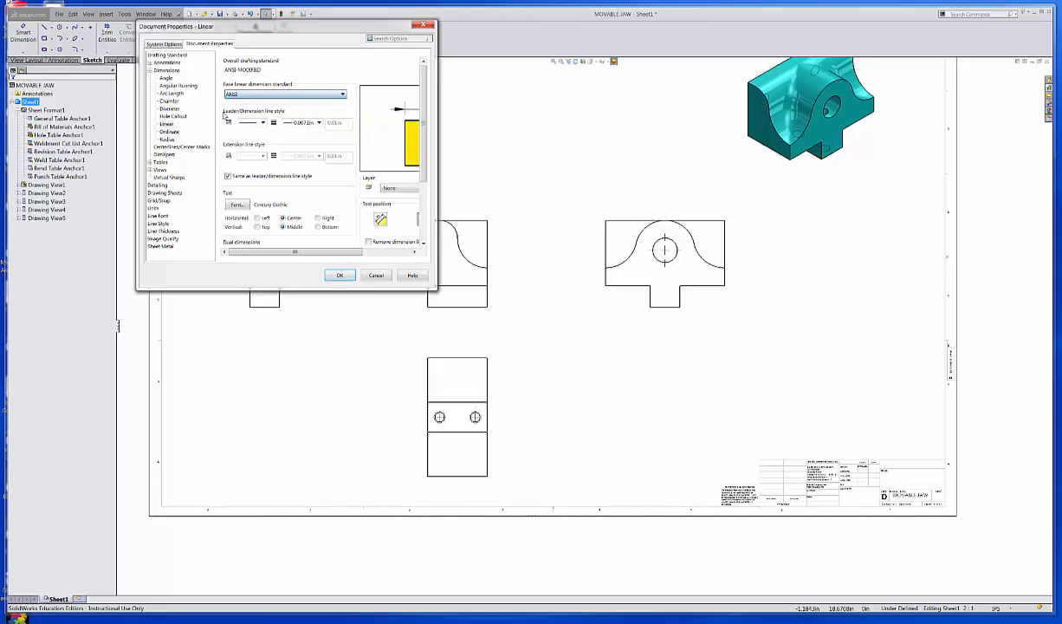
click(170, 132)
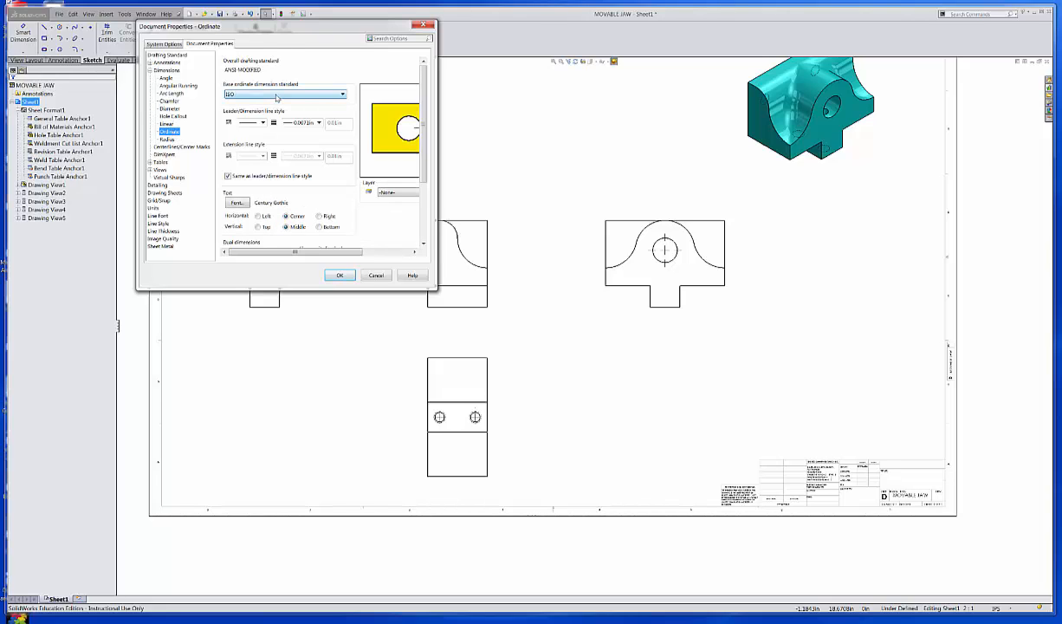
click(276, 94)
click(251, 102)
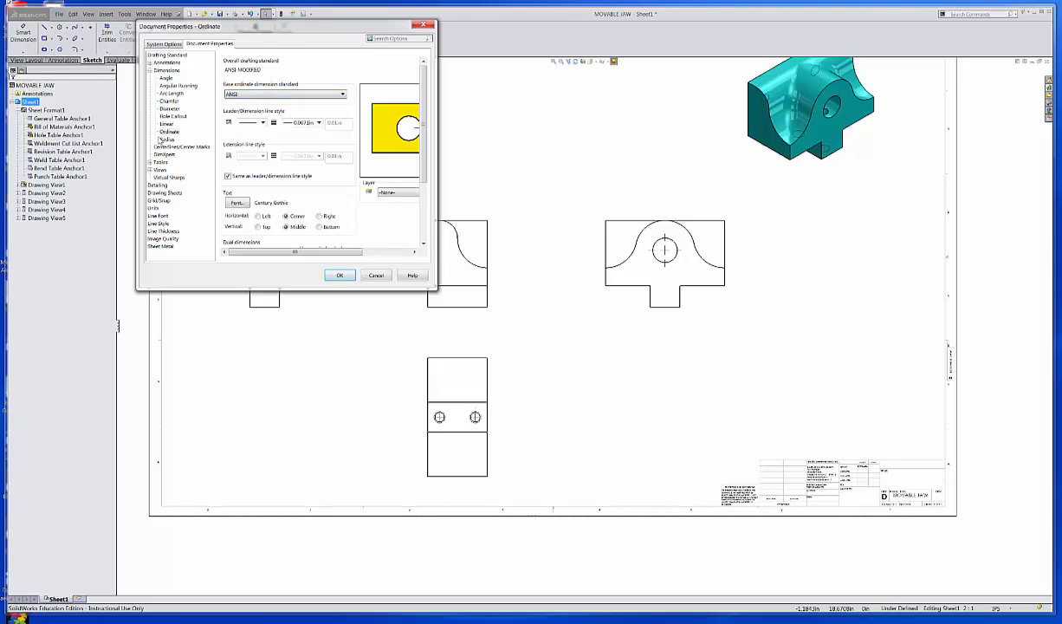
click(163, 140)
click(259, 95)
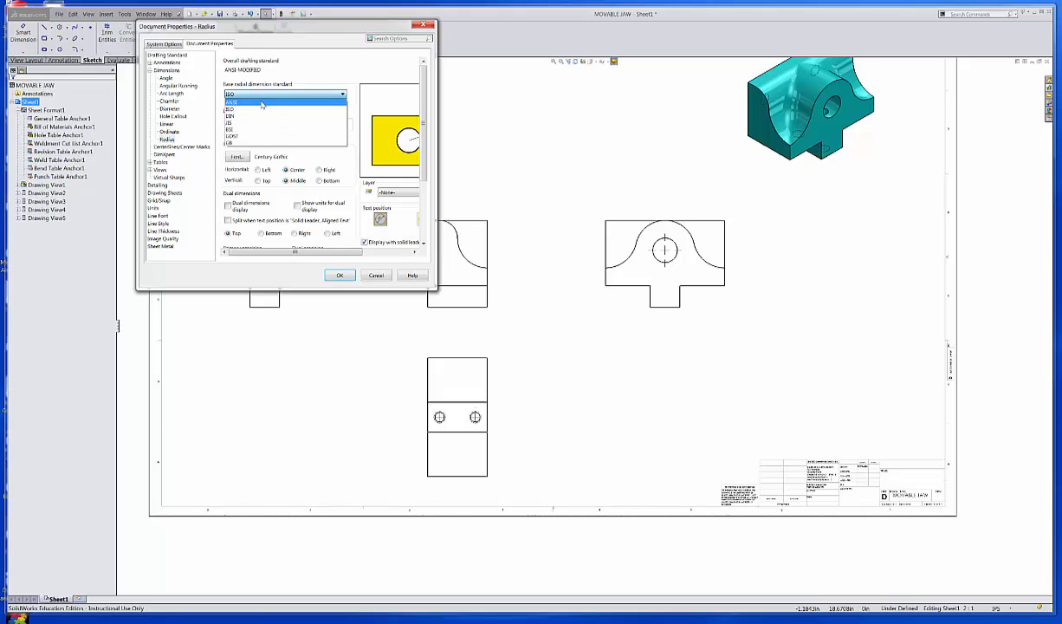
click(260, 104)
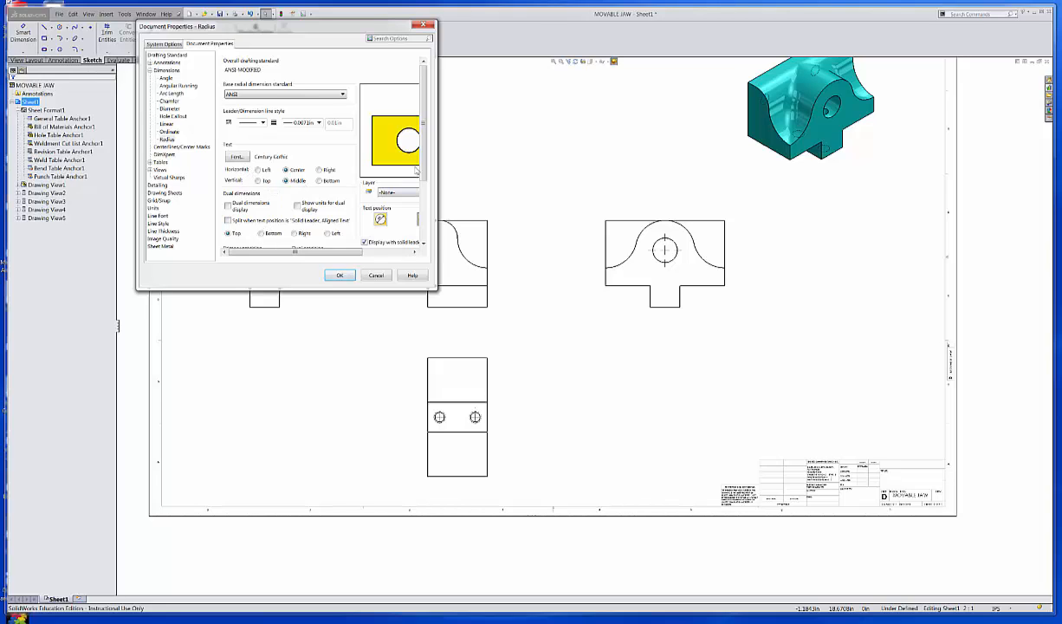
scroll(346, 182, down, 3)
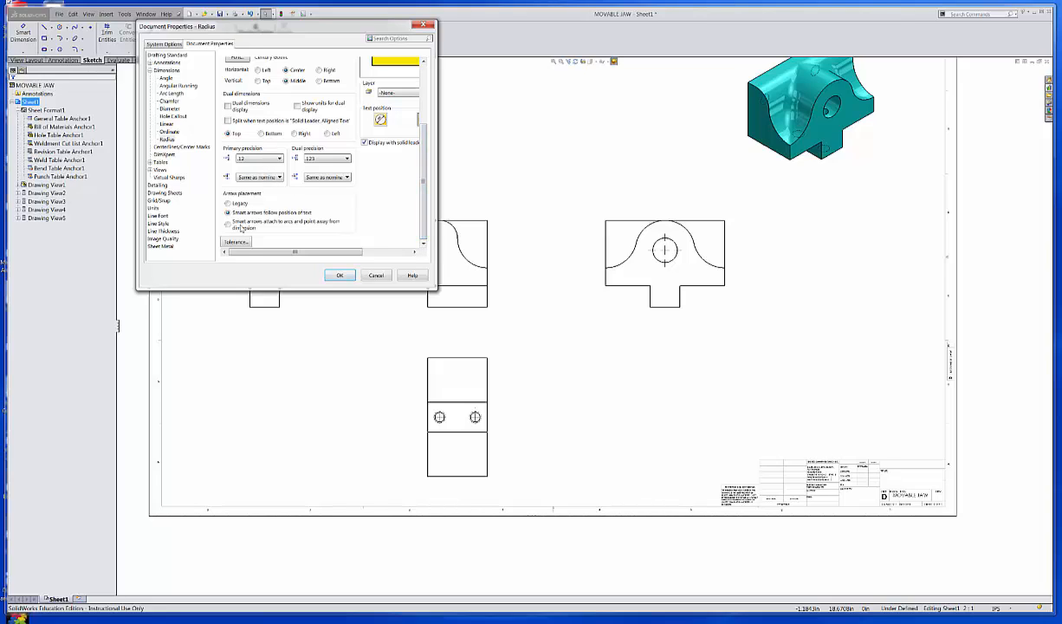
drag(256, 257, 331, 252)
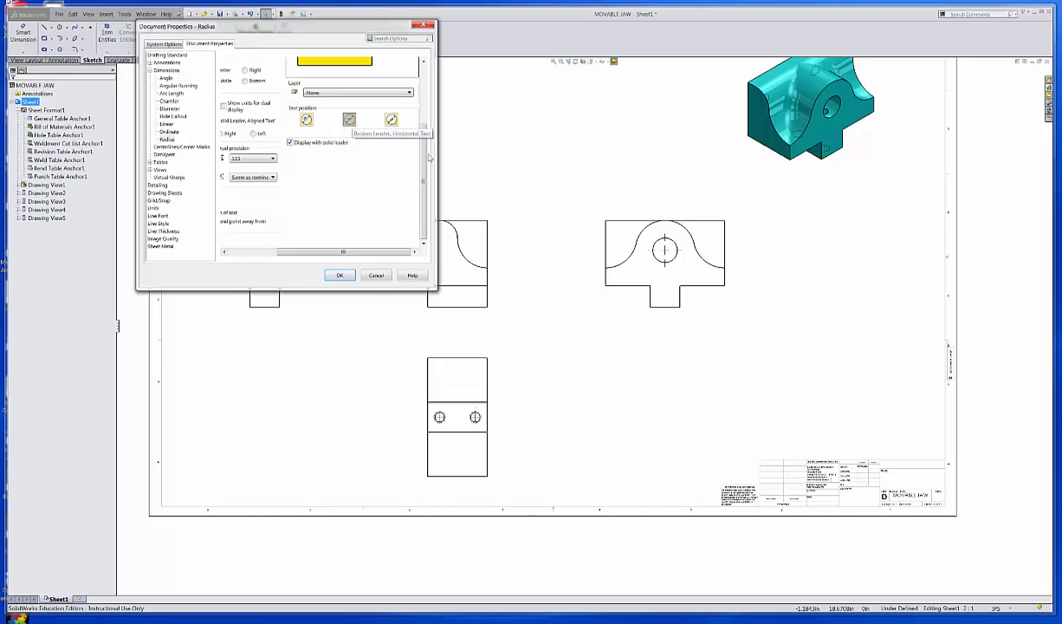
scroll(426, 159, up, 1)
scroll(426, 159, up, 3)
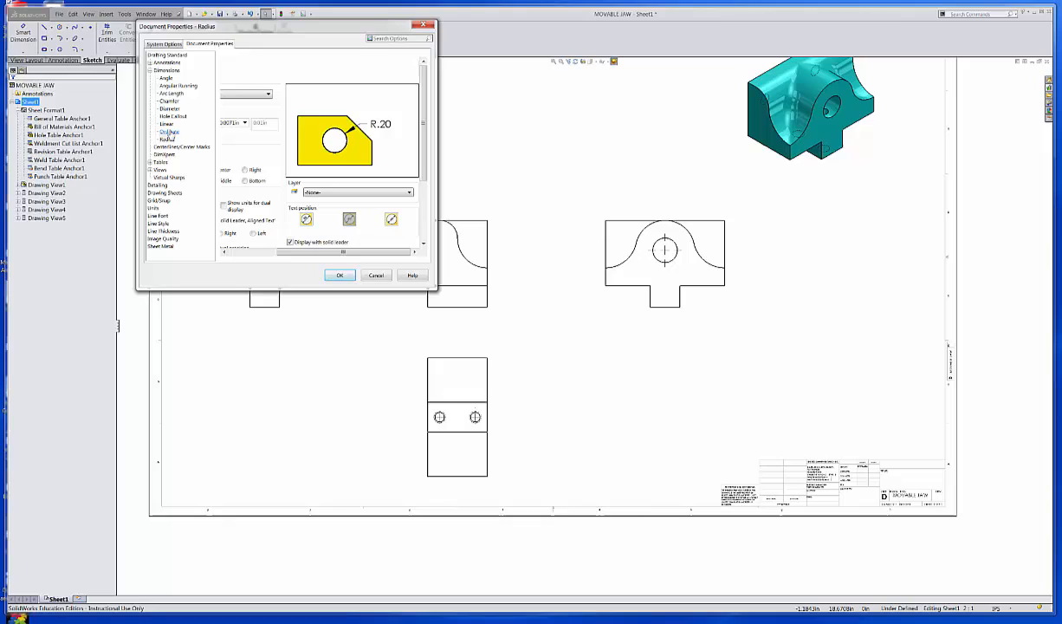
Enable 'Remove dimension lines for outside arrows' on the Linear dimension page.
click(166, 124)
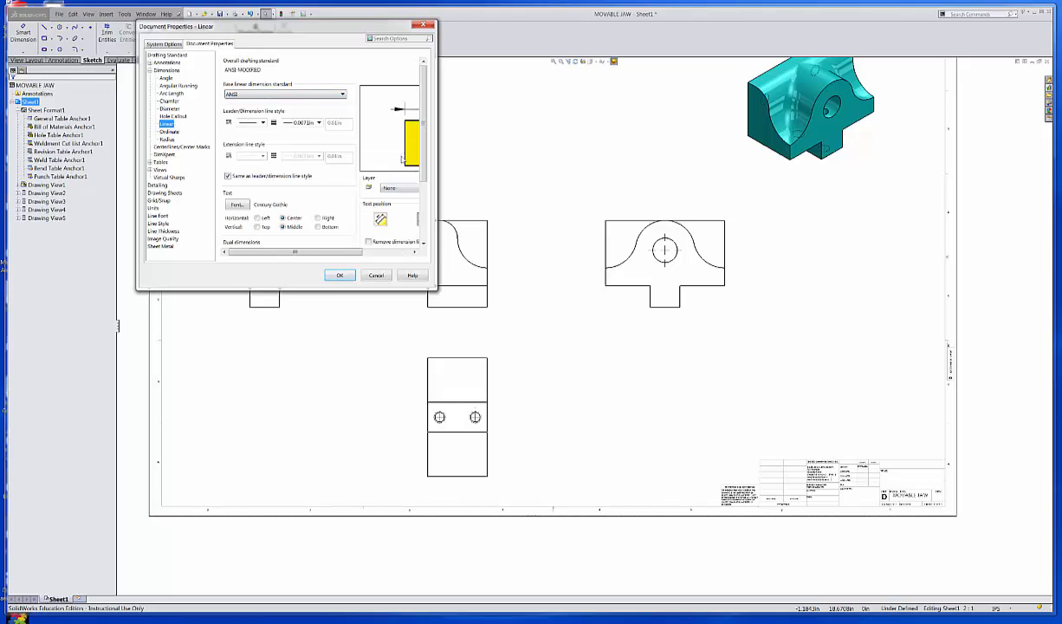
drag(422, 139, 424, 206)
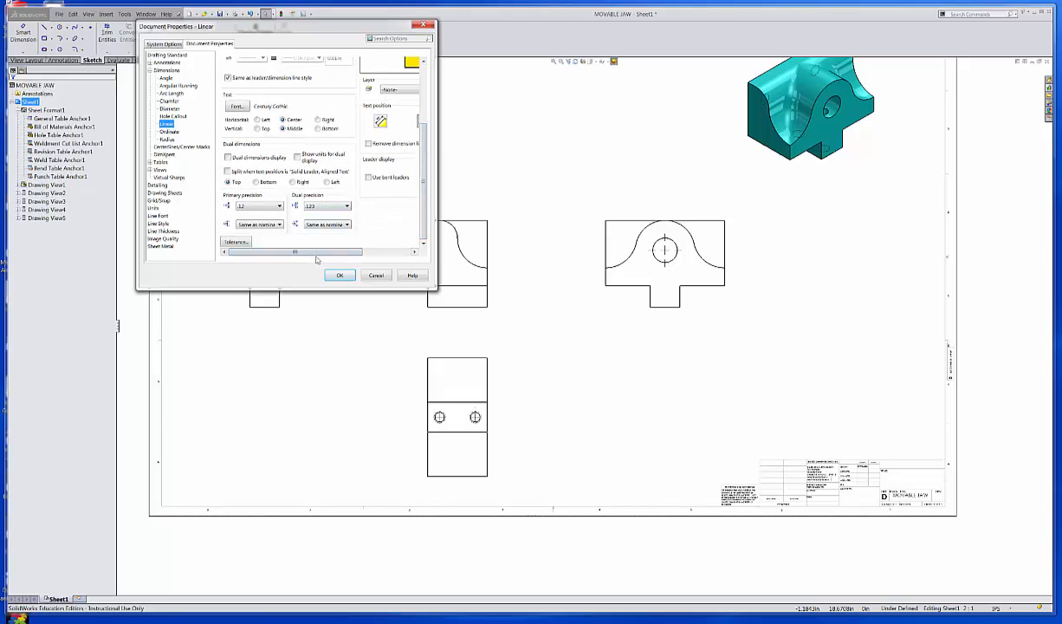
drag(316, 251, 367, 251)
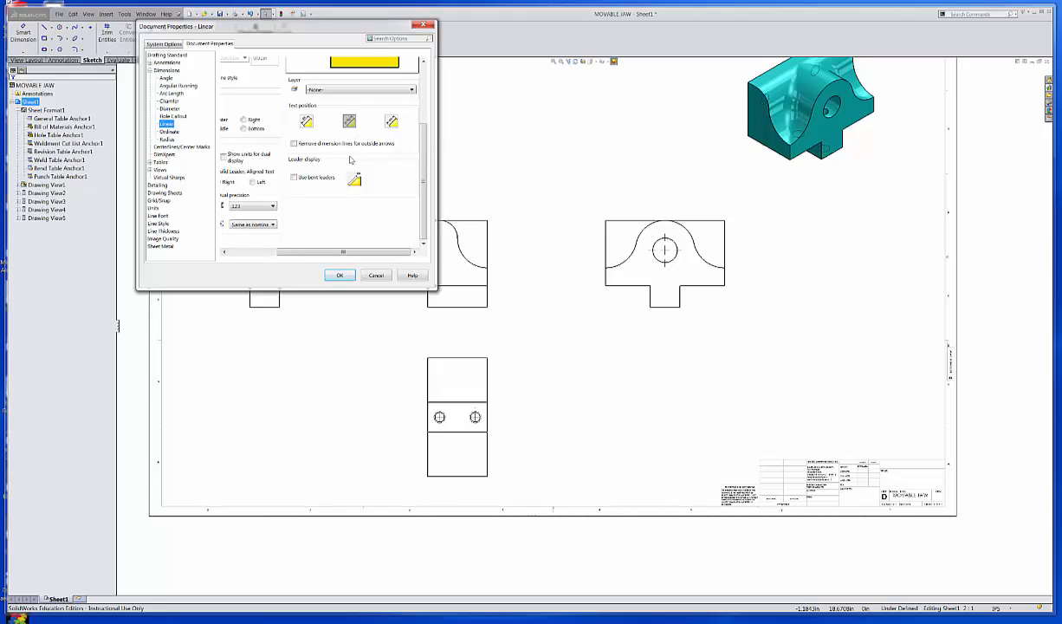
click(293, 144)
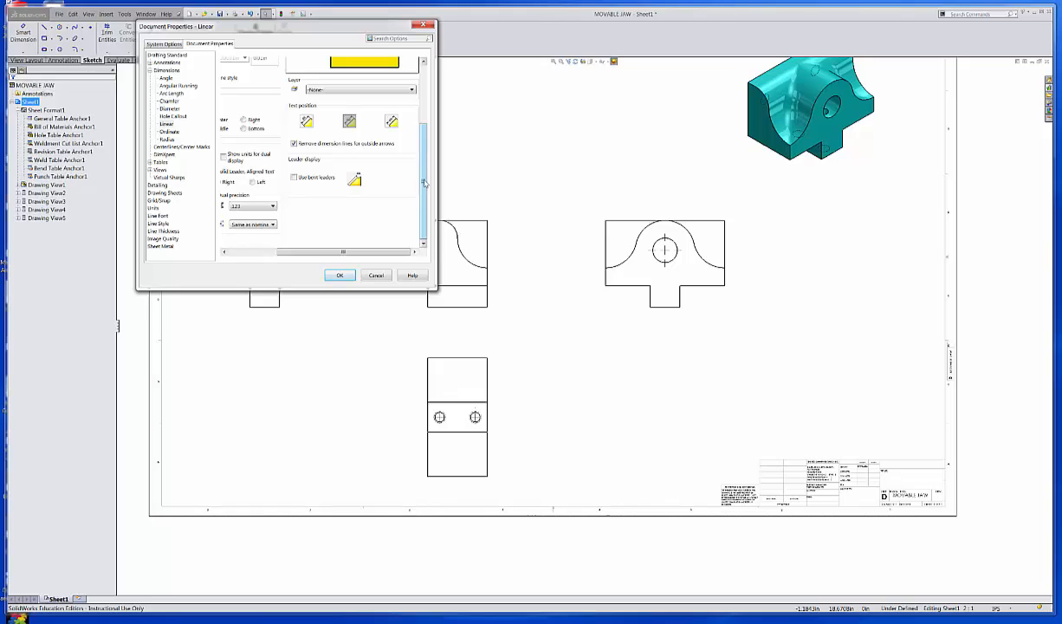
drag(423, 183, 431, 150)
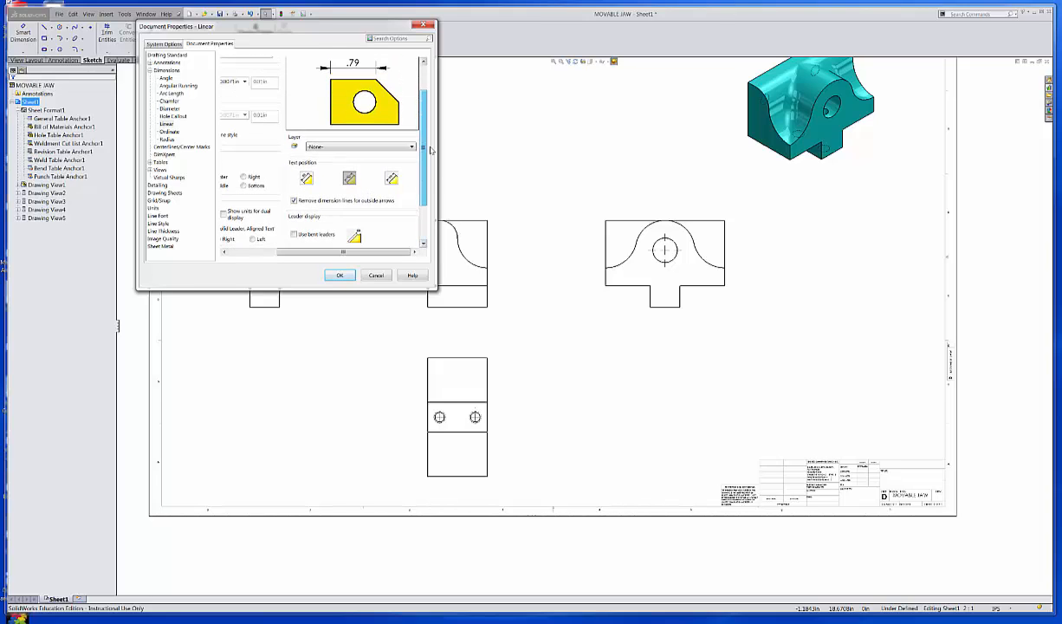
scroll(370, 199, down, 3)
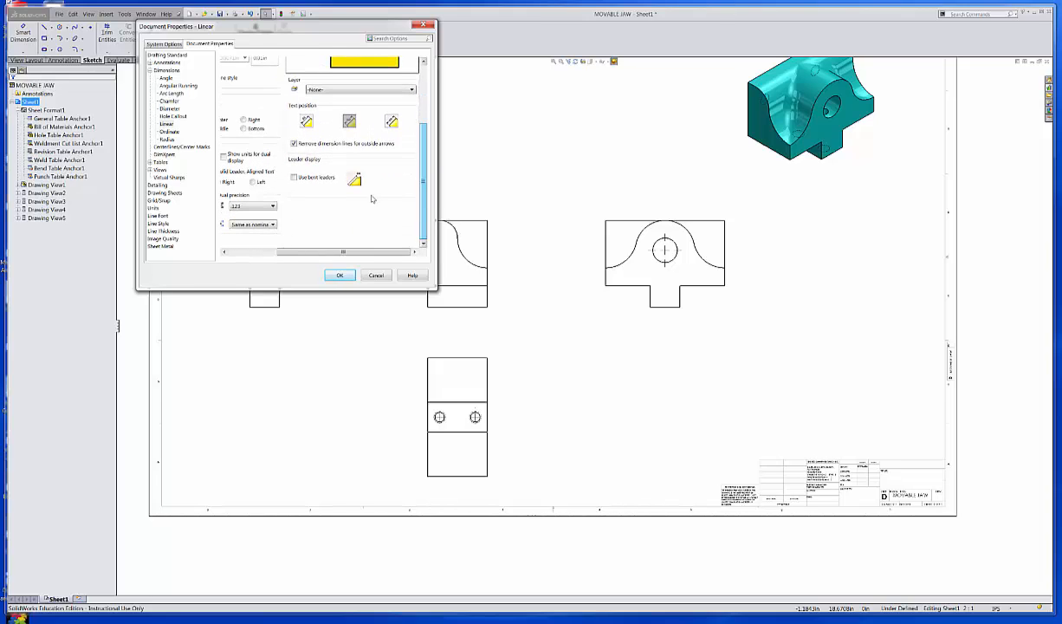
Turn on bent leaders for linear dimensions and choose Broken Leader, Aligned Text.
click(310, 180)
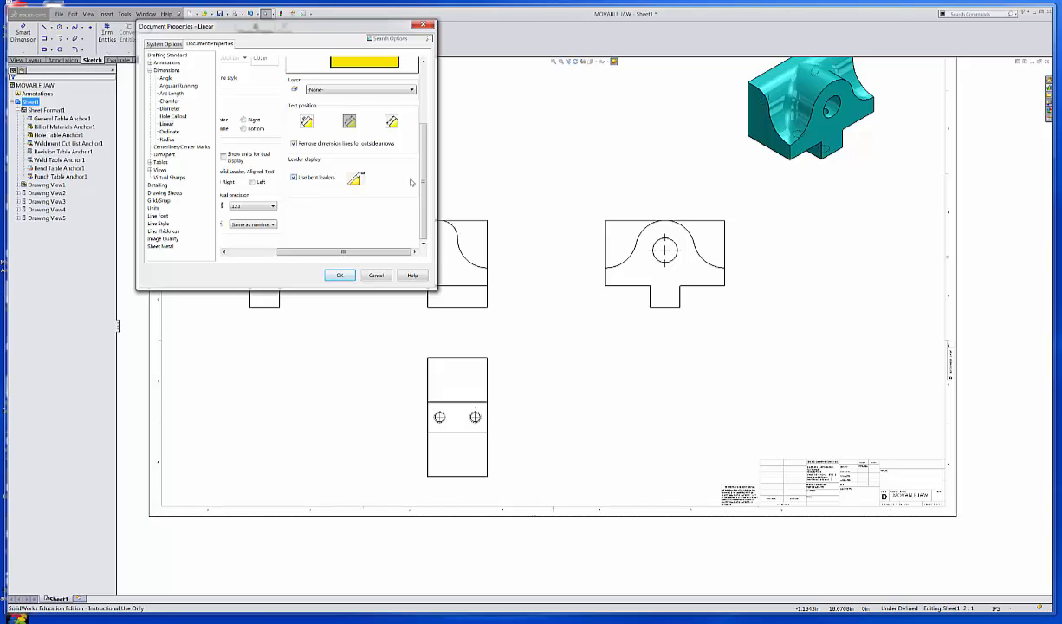
drag(423, 177, 435, 102)
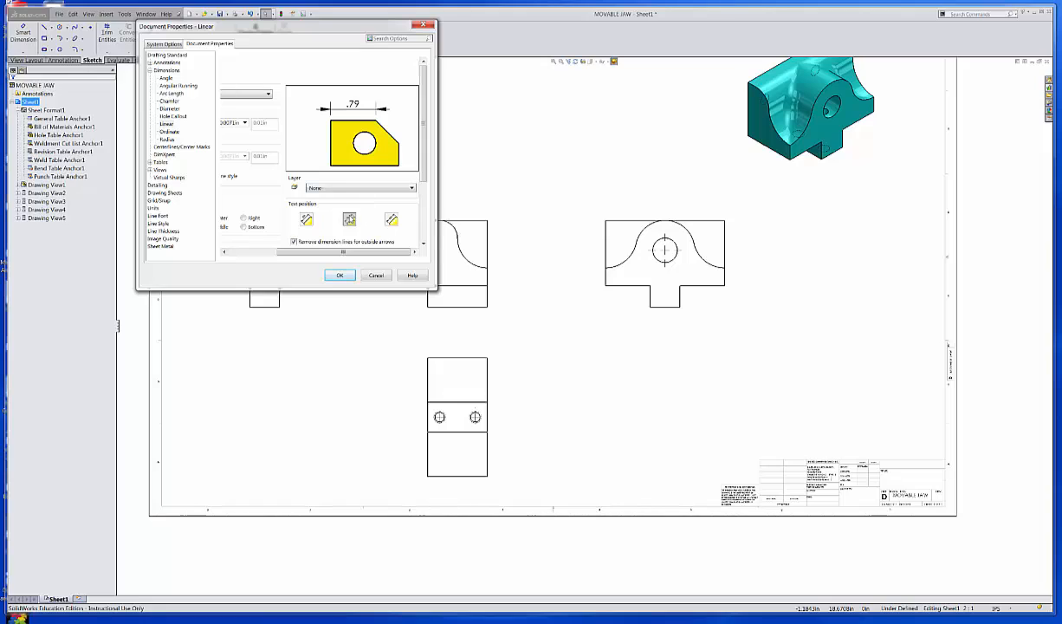
click(391, 220)
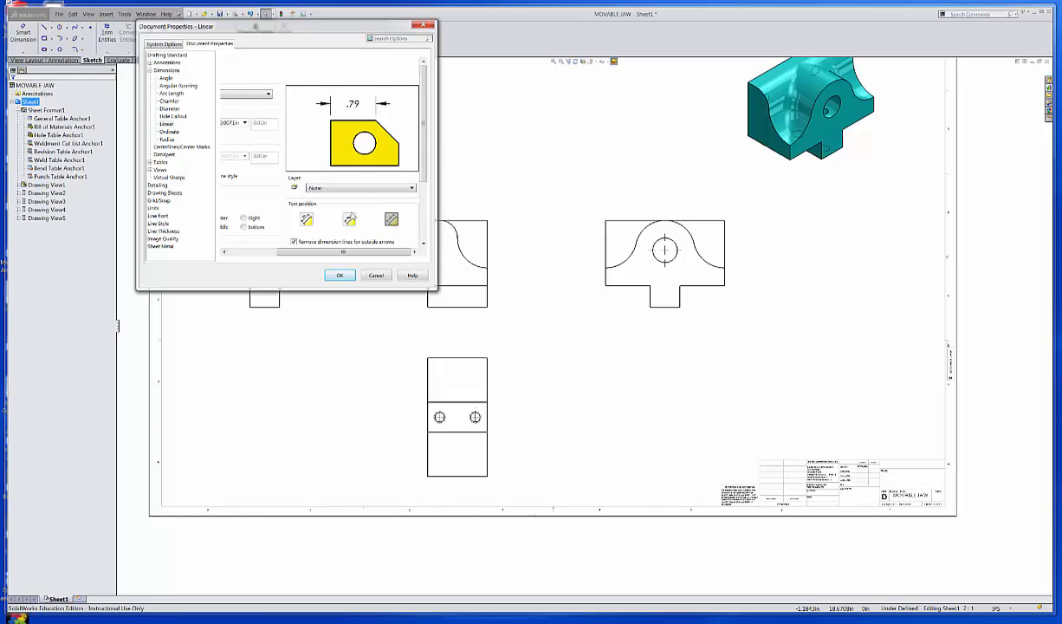
click(350, 220)
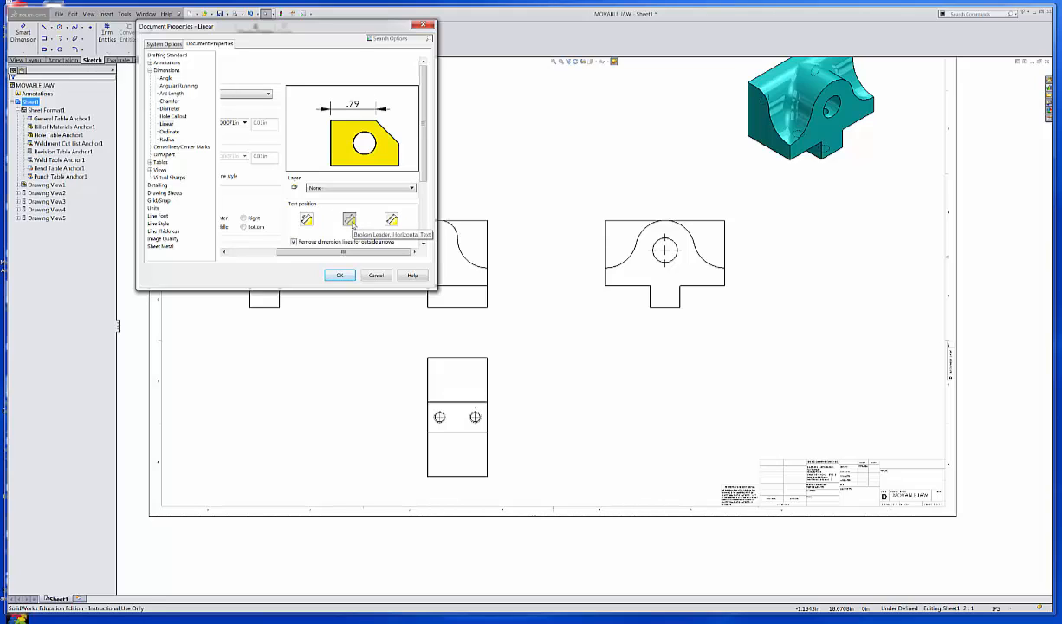
click(392, 220)
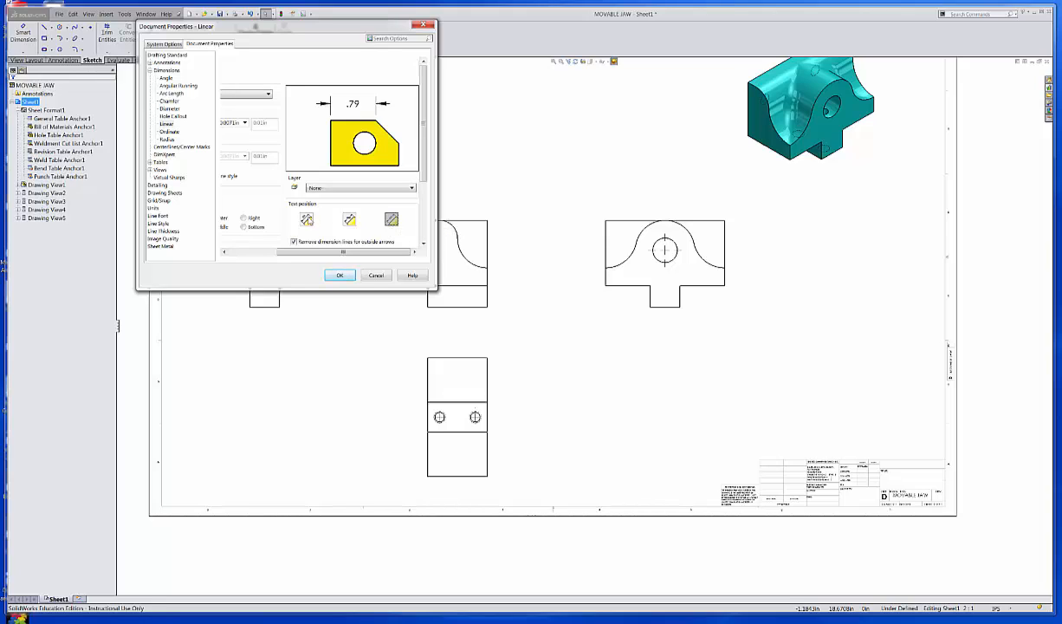
click(309, 221)
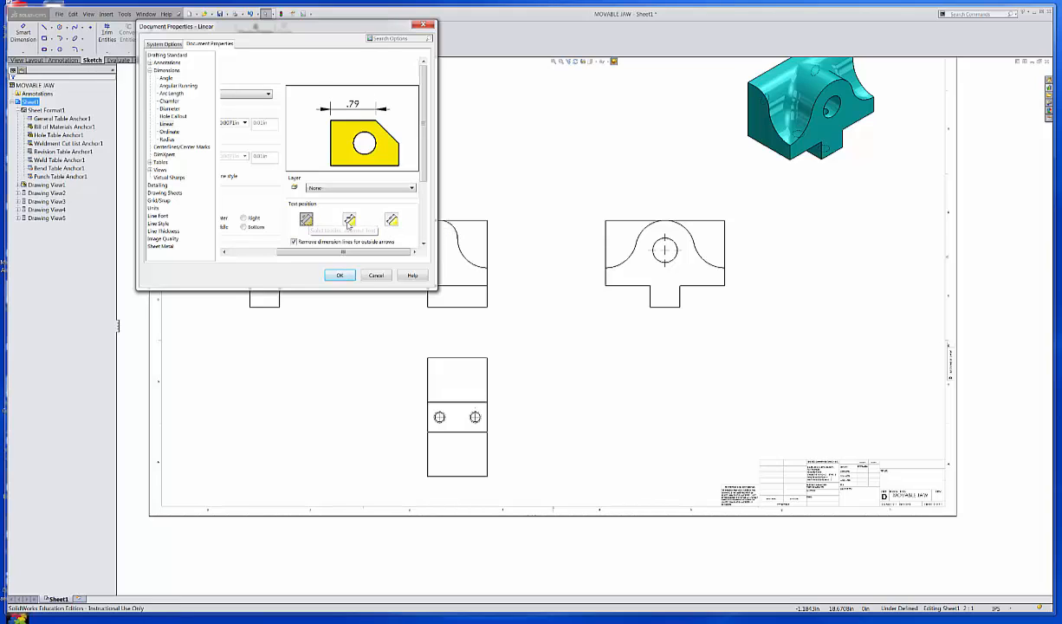
click(349, 221)
click(392, 220)
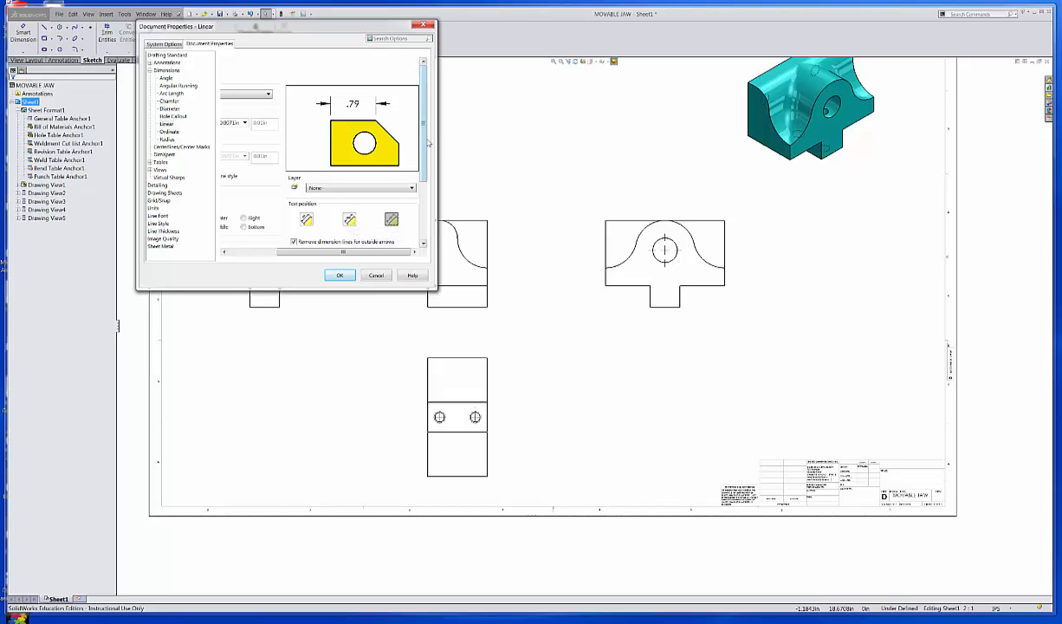
drag(423, 144, 422, 173)
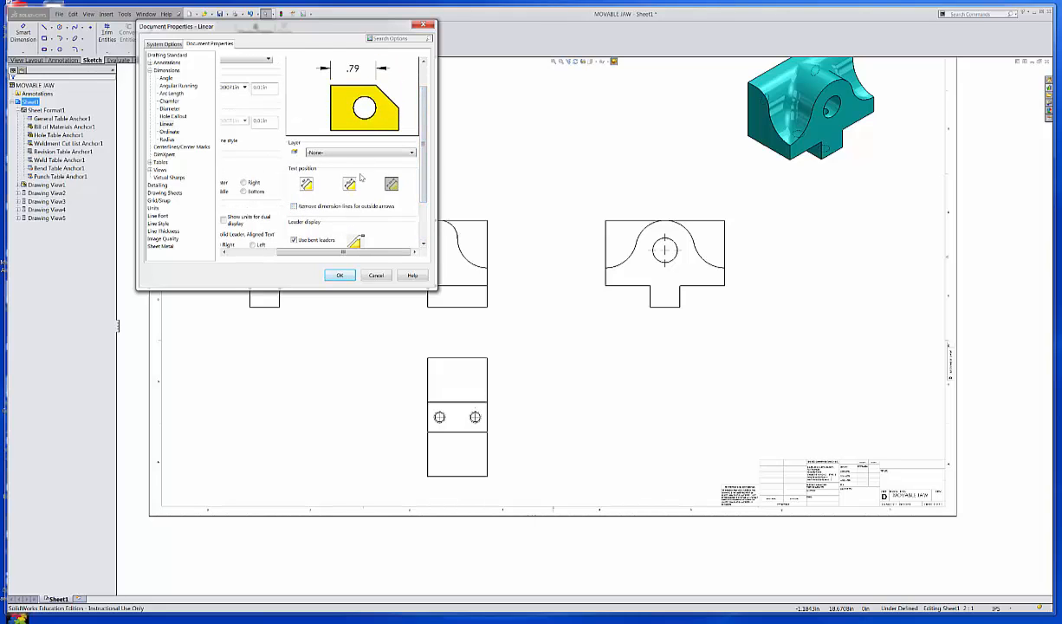
click(351, 186)
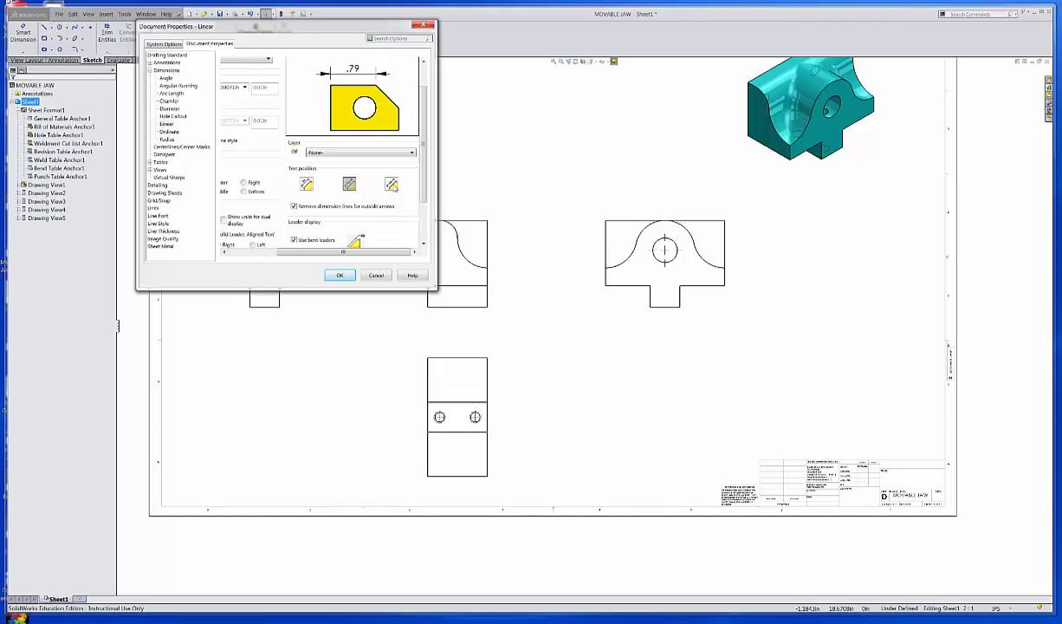
click(392, 183)
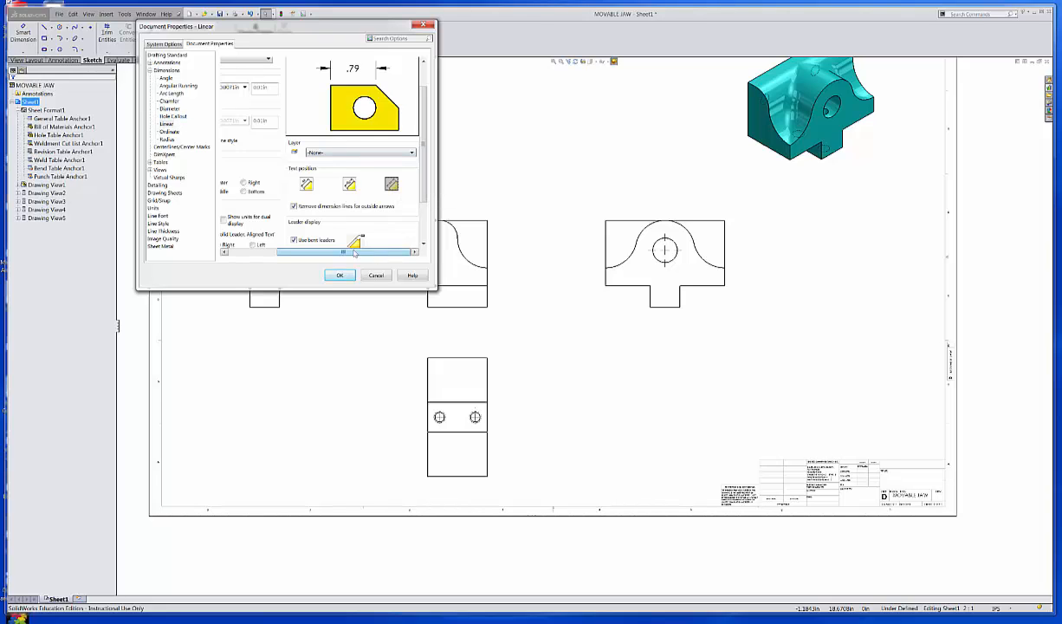
drag(354, 252, 304, 252)
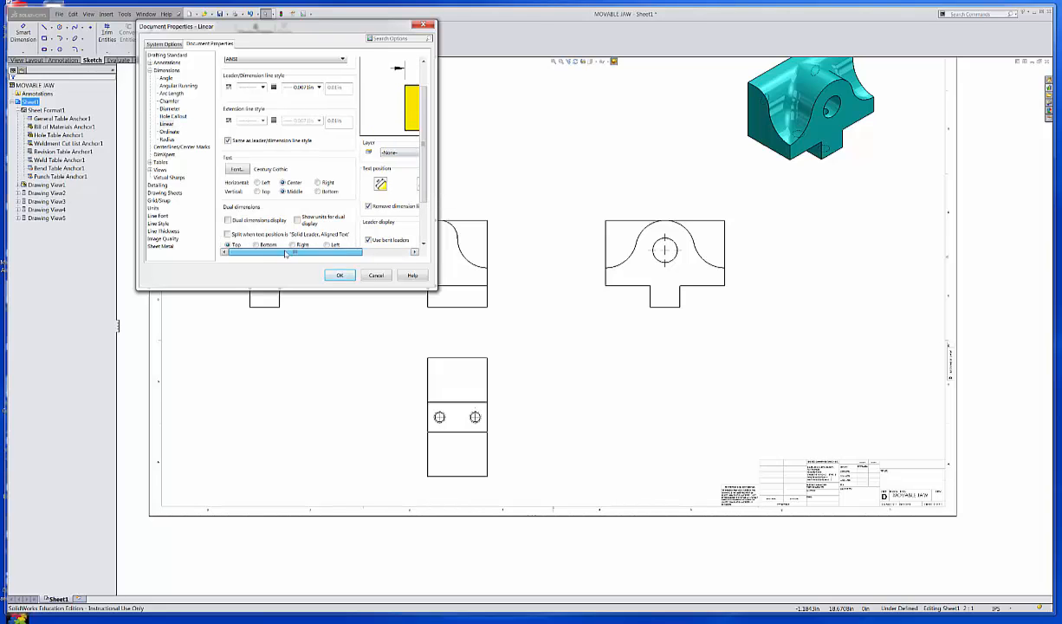
Give Diameter dimensions the Broken Leader, Horizontal Text position, then go back to Linear.
click(172, 110)
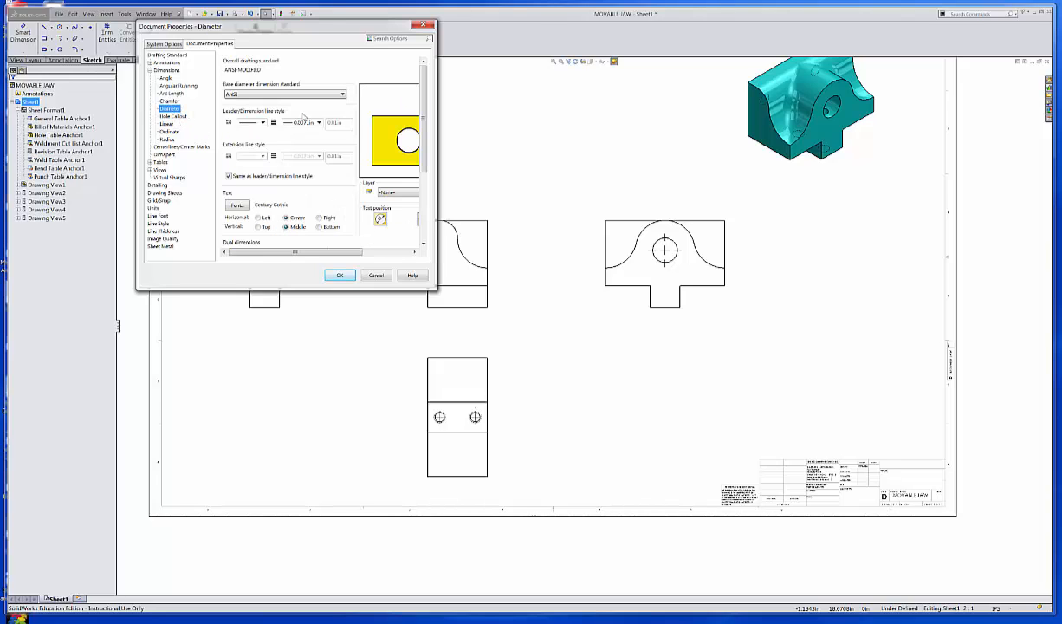
drag(287, 251, 362, 247)
click(392, 220)
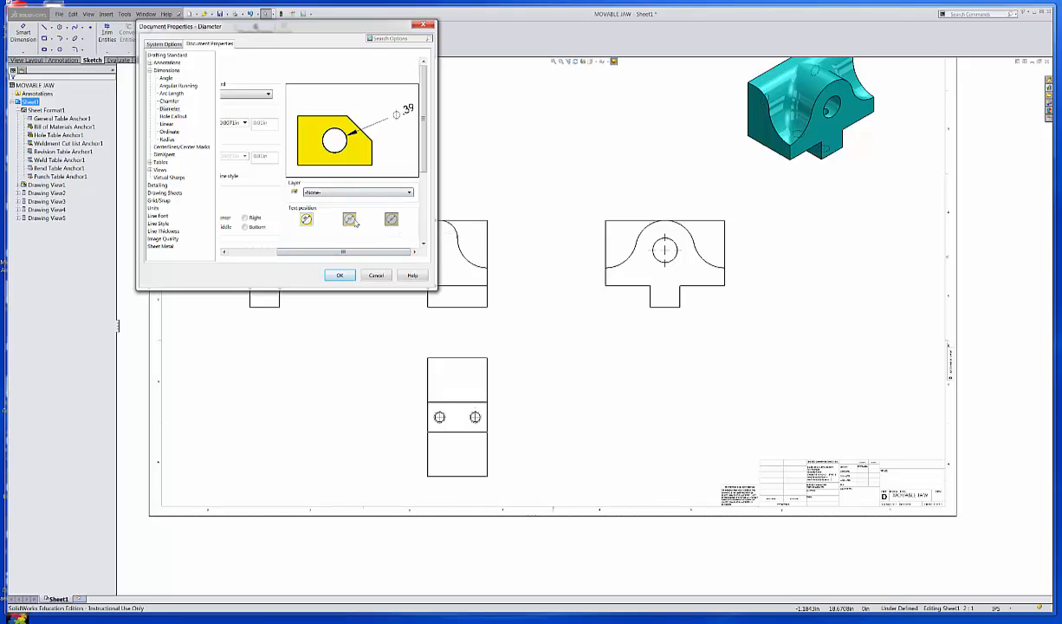
click(349, 219)
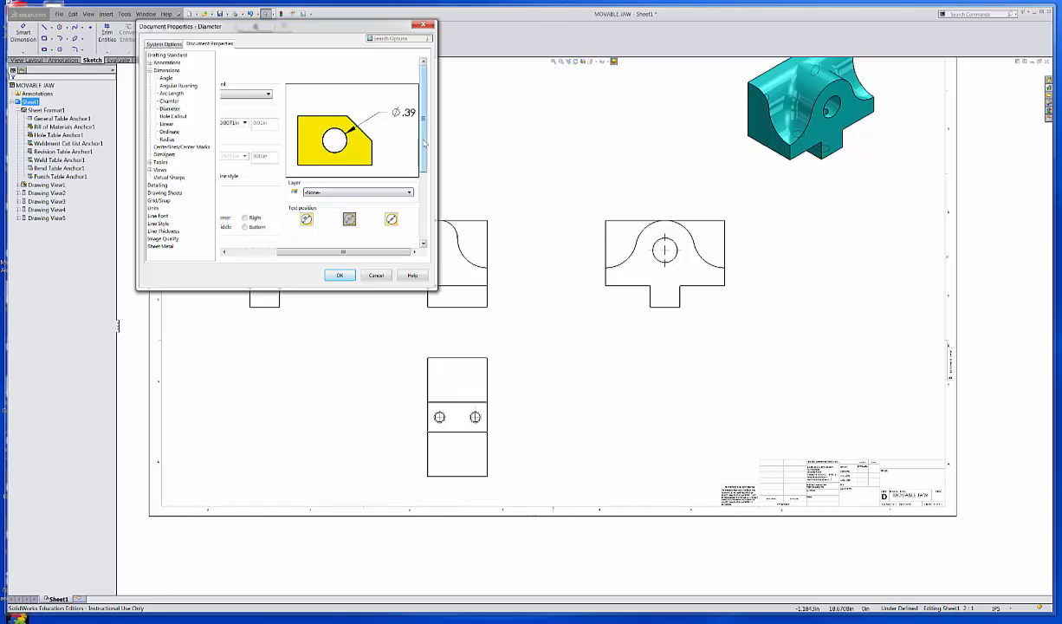
drag(422, 150, 423, 210)
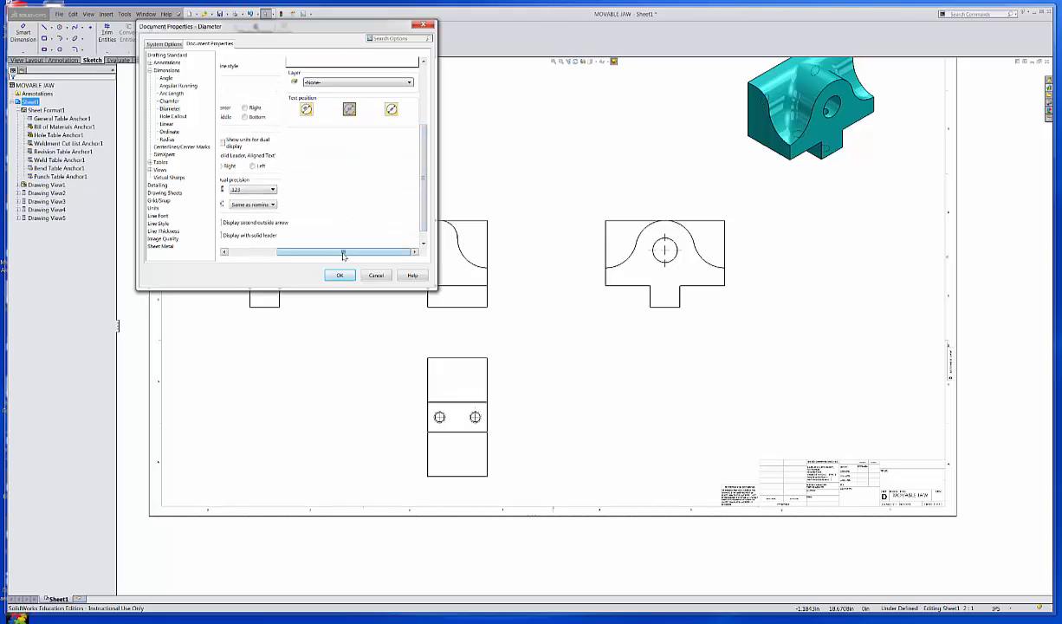
drag(339, 251, 274, 258)
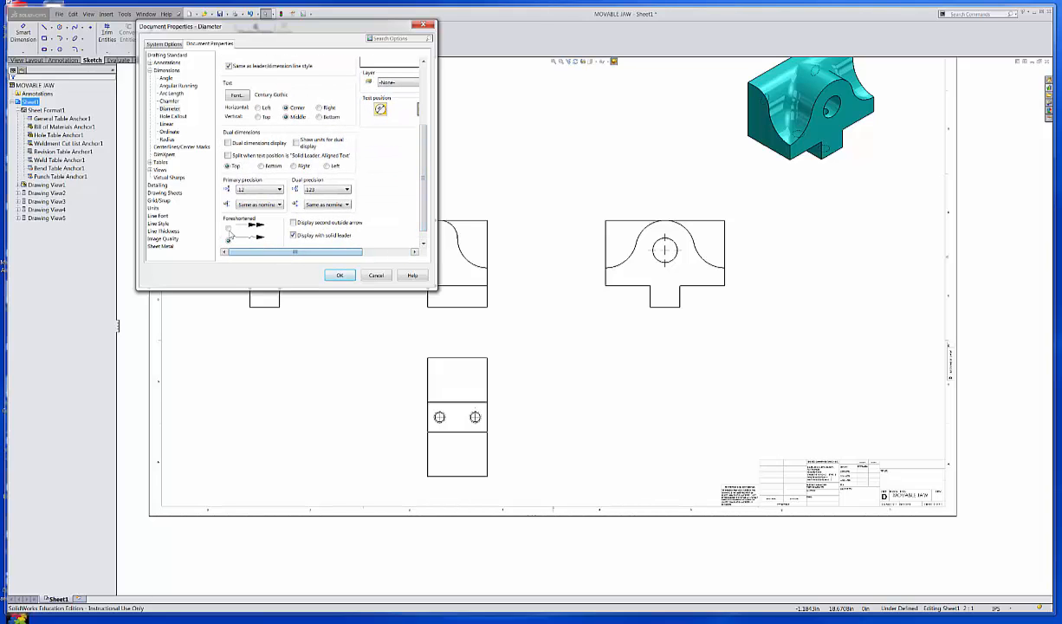
click(167, 124)
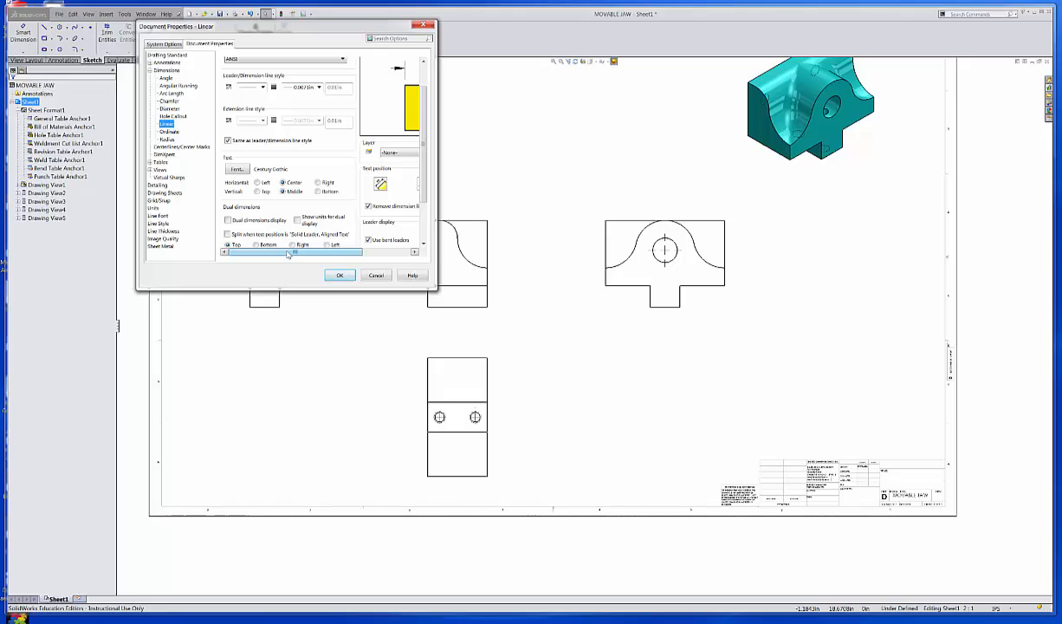
Keep Linear dimensions on Broken Leader, Aligned Text and apply the Document Properties.
drag(289, 253, 337, 253)
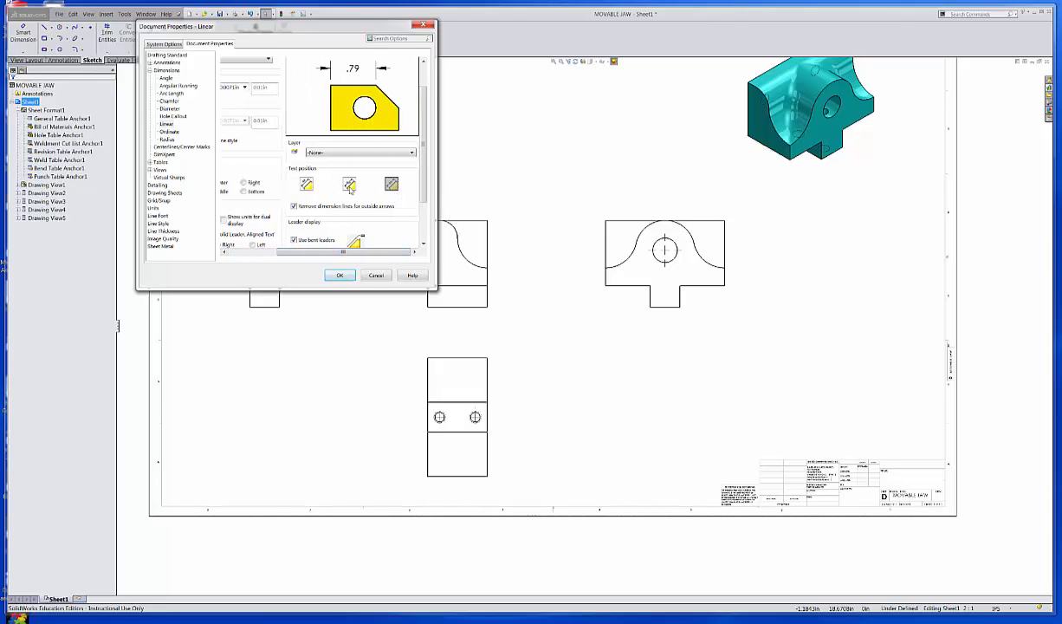
click(349, 185)
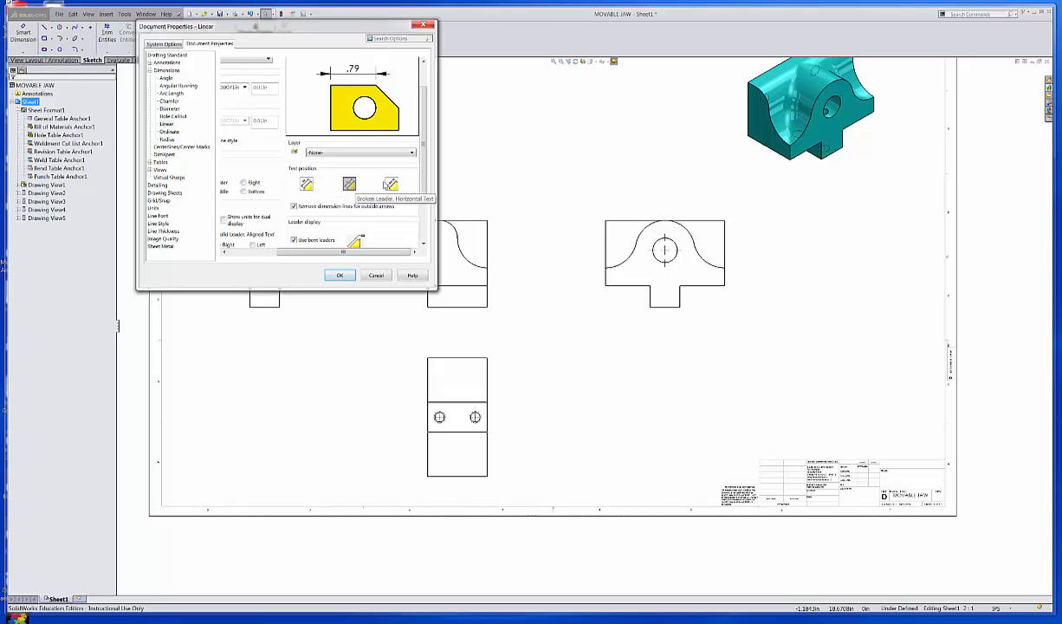
click(392, 185)
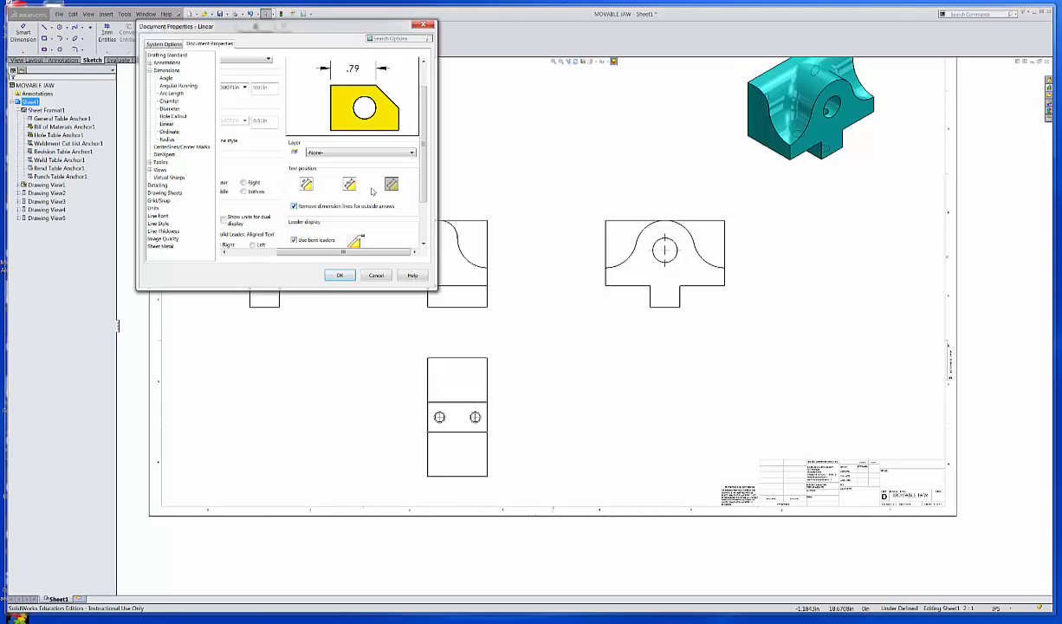
scroll(407, 141, down, 3)
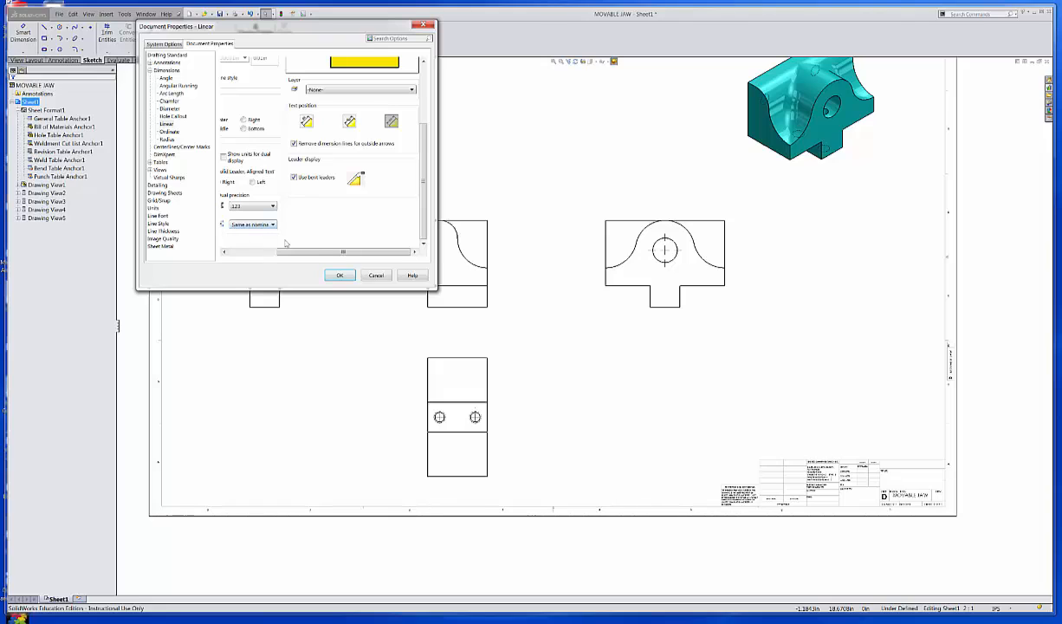
click(243, 253)
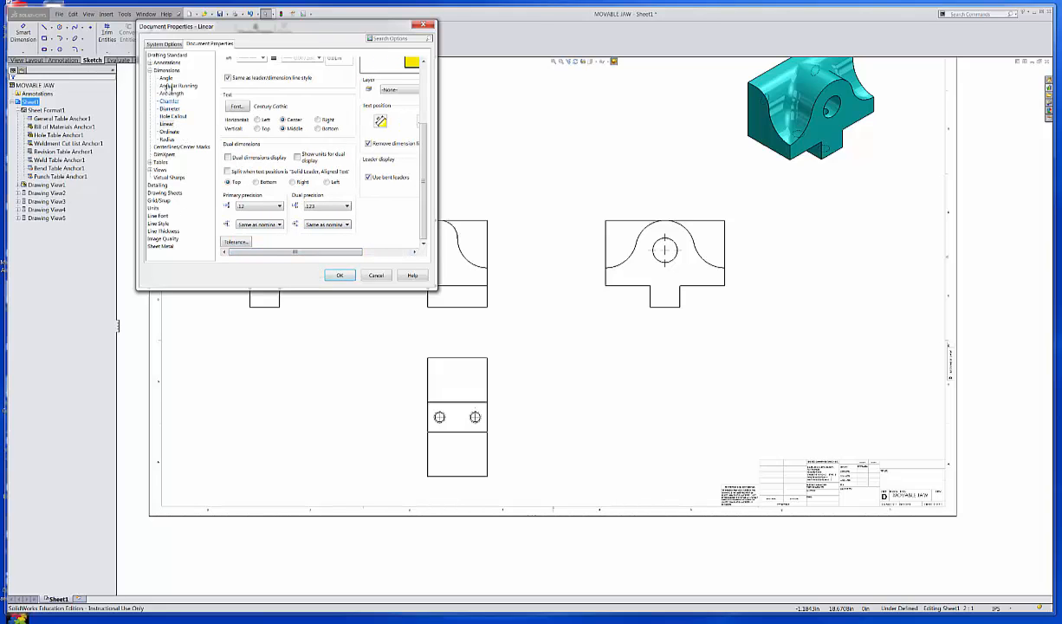
click(340, 275)
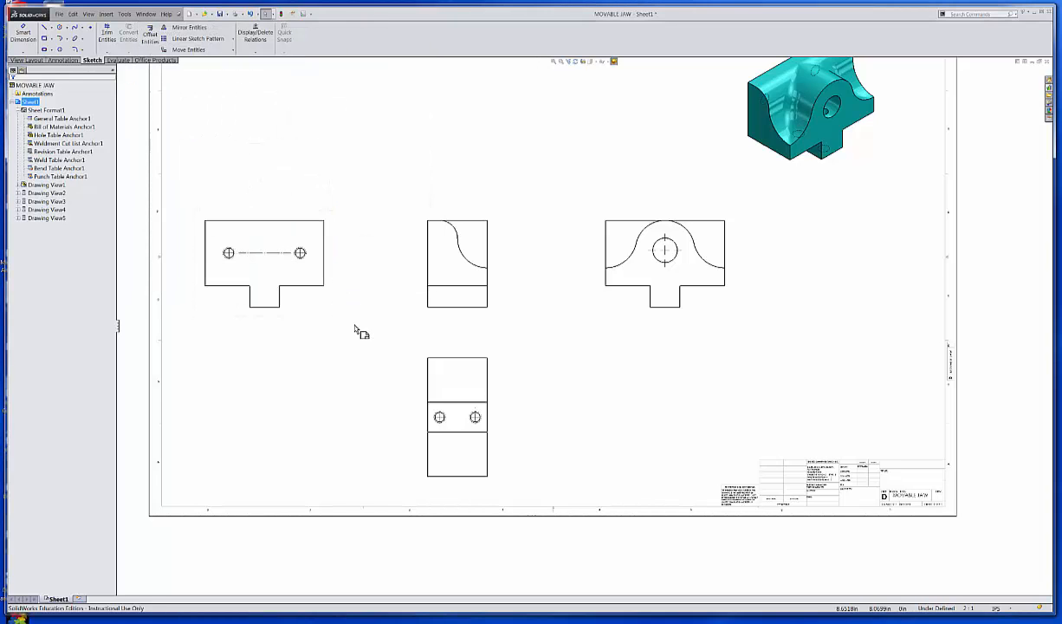